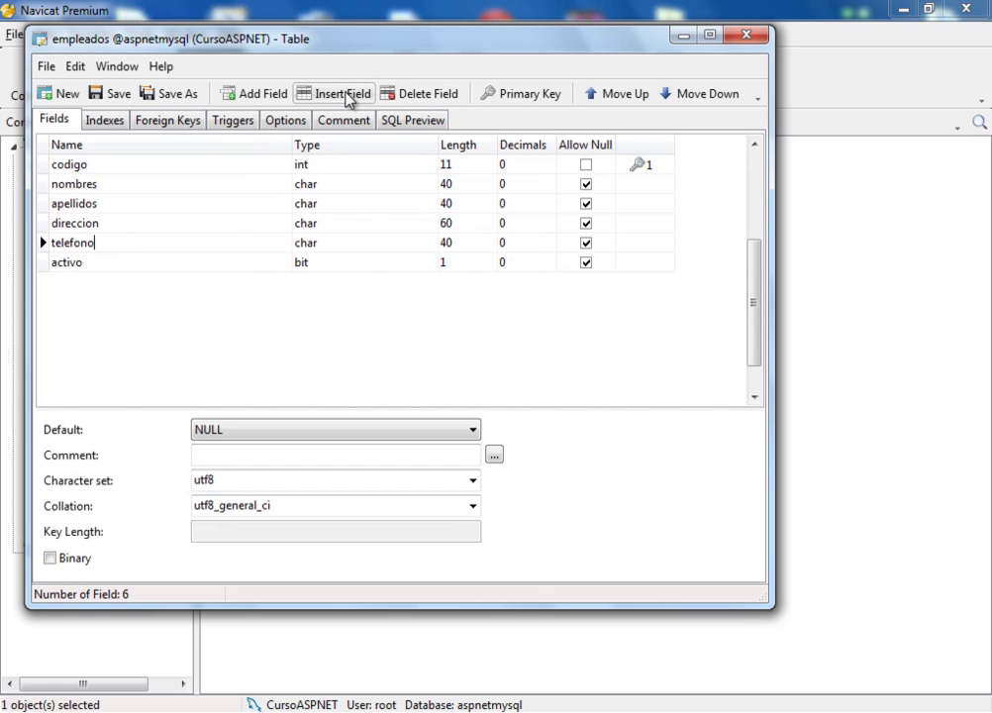
Insert an empty new field above telefono in the empleados table design
click(346, 95)
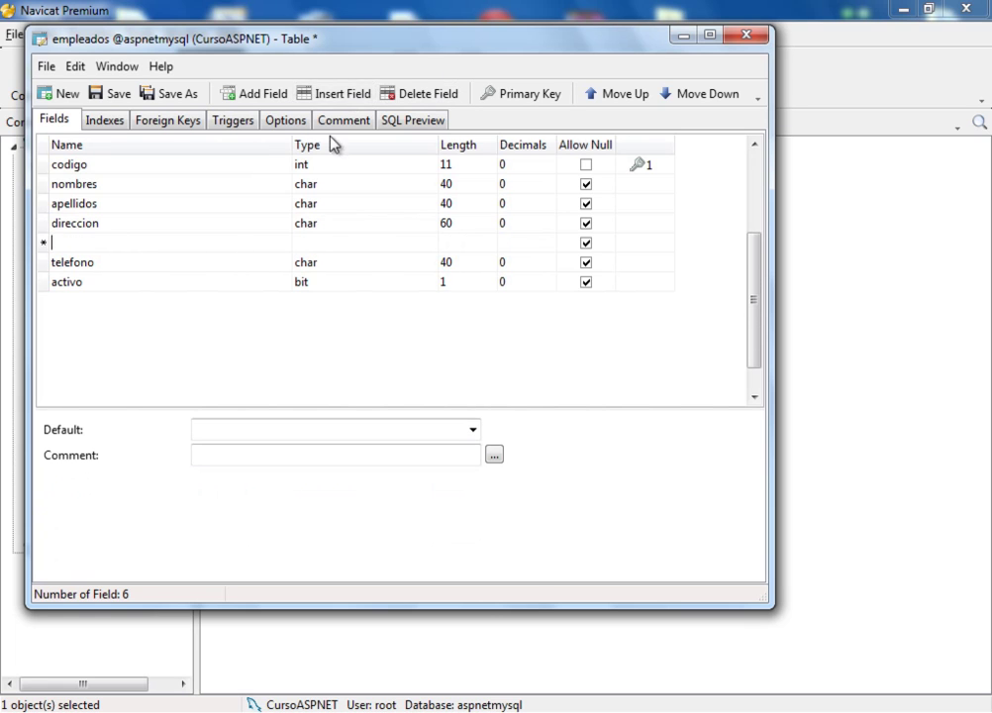
Delete the stray blank field and insert a new field above activo
click(438, 95)
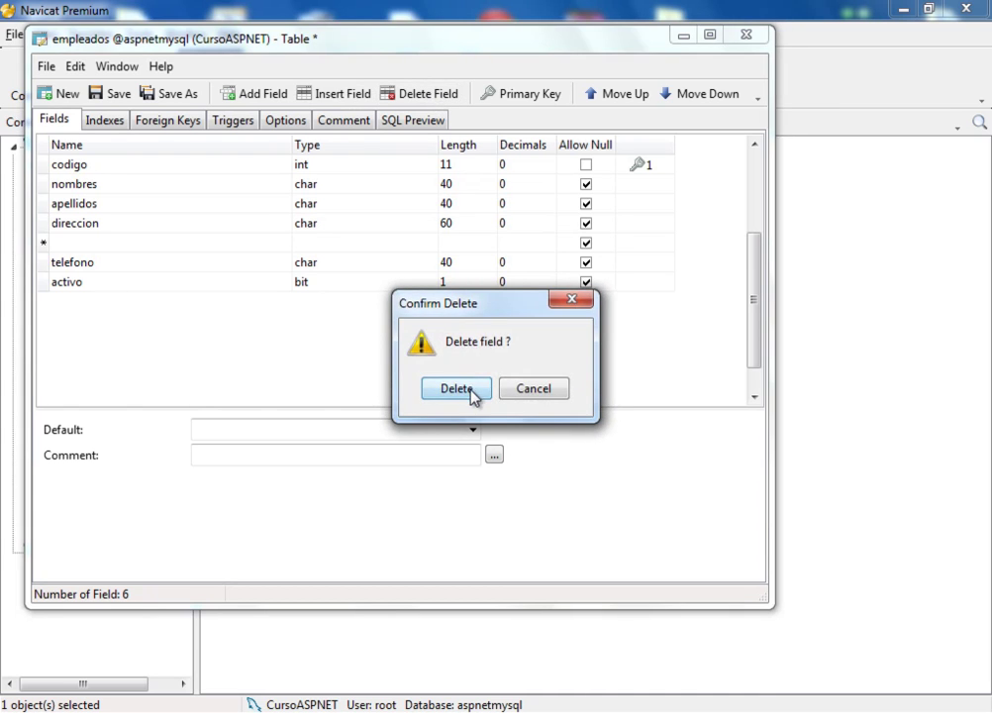
click(462, 390)
click(200, 266)
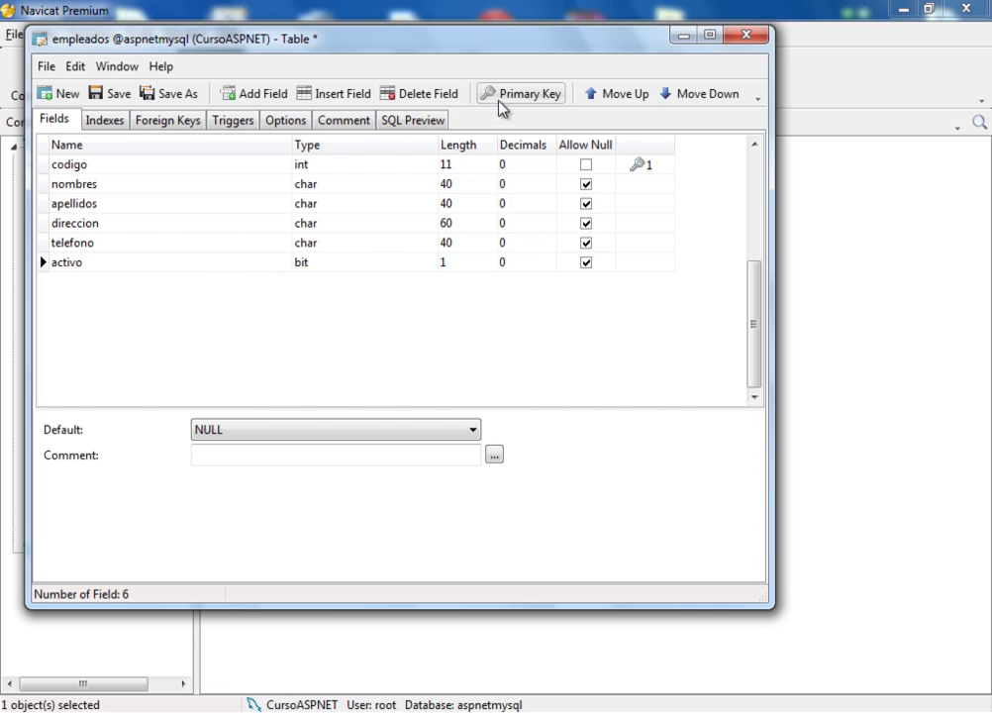
click(337, 96)
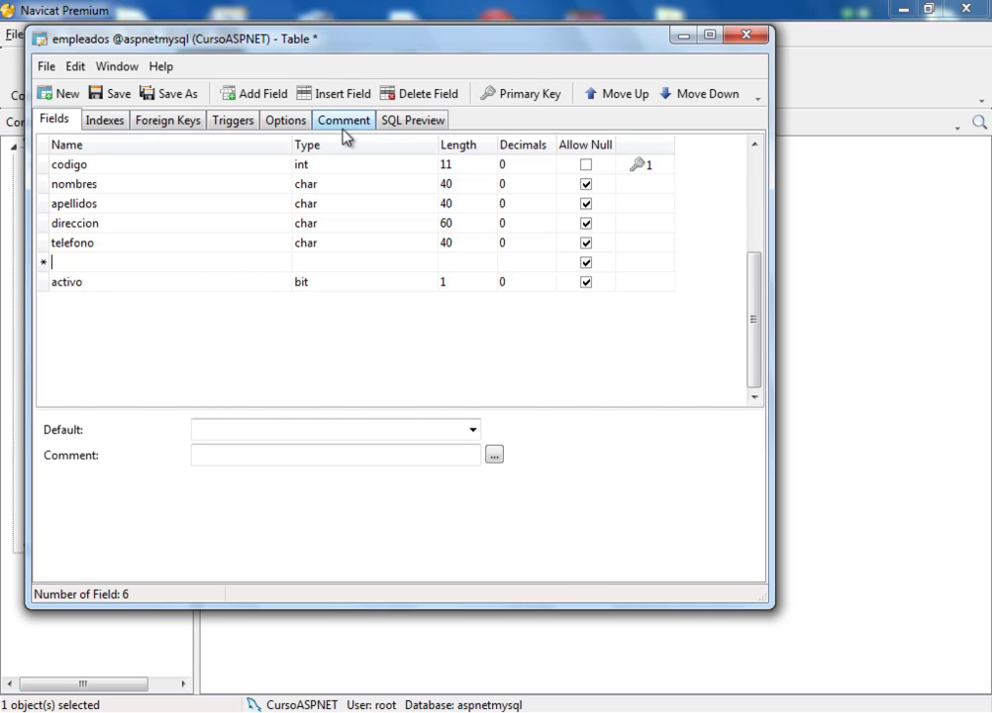
Define the new field as correo, type char, length 40, then save and close the design
text(C)
key(BackSpace)
text(correo)
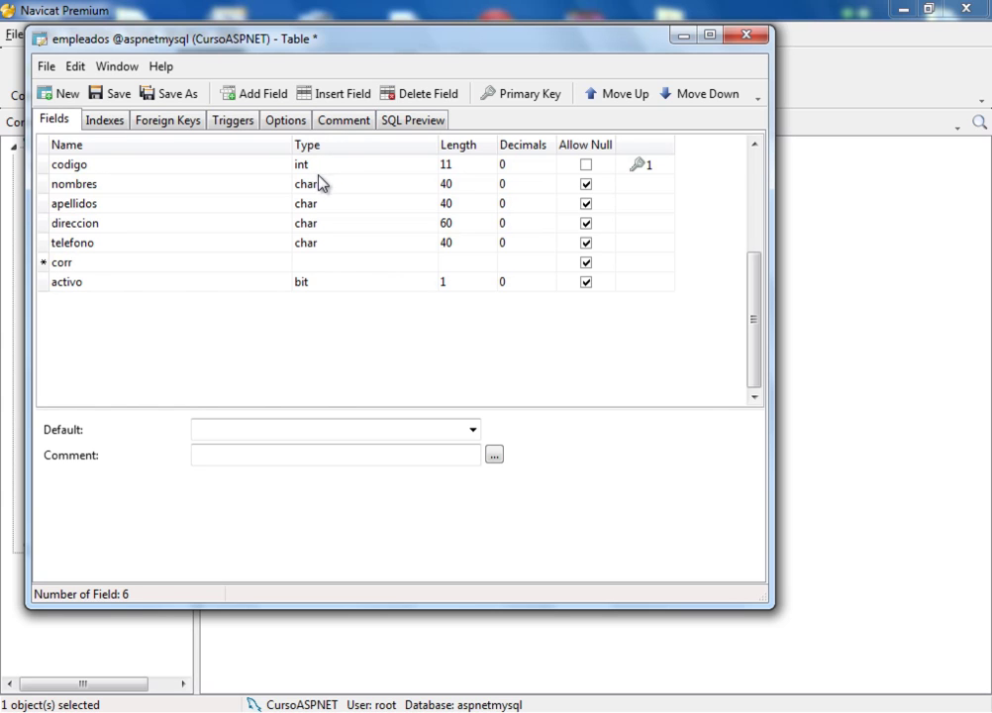
key(Tab)
text(char)
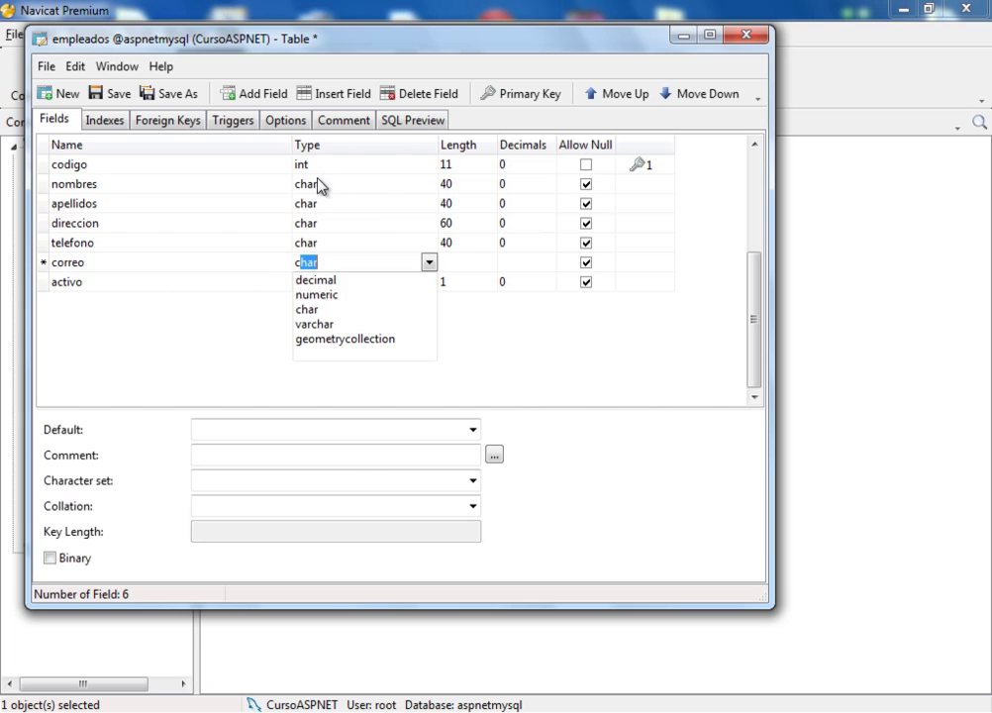
key(Tab)
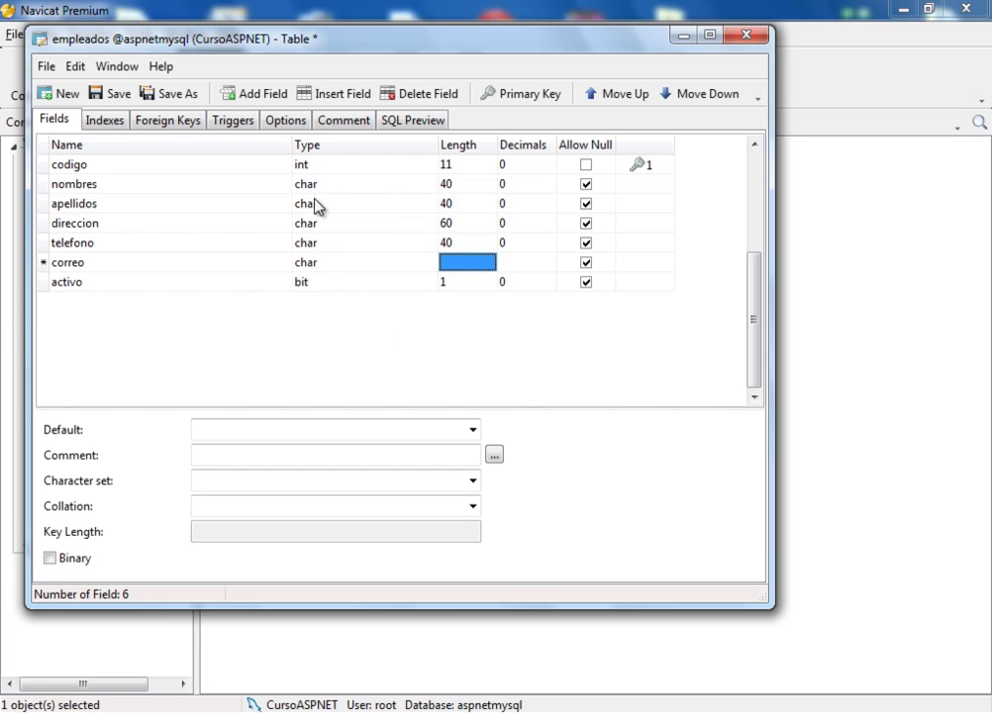
text(40)
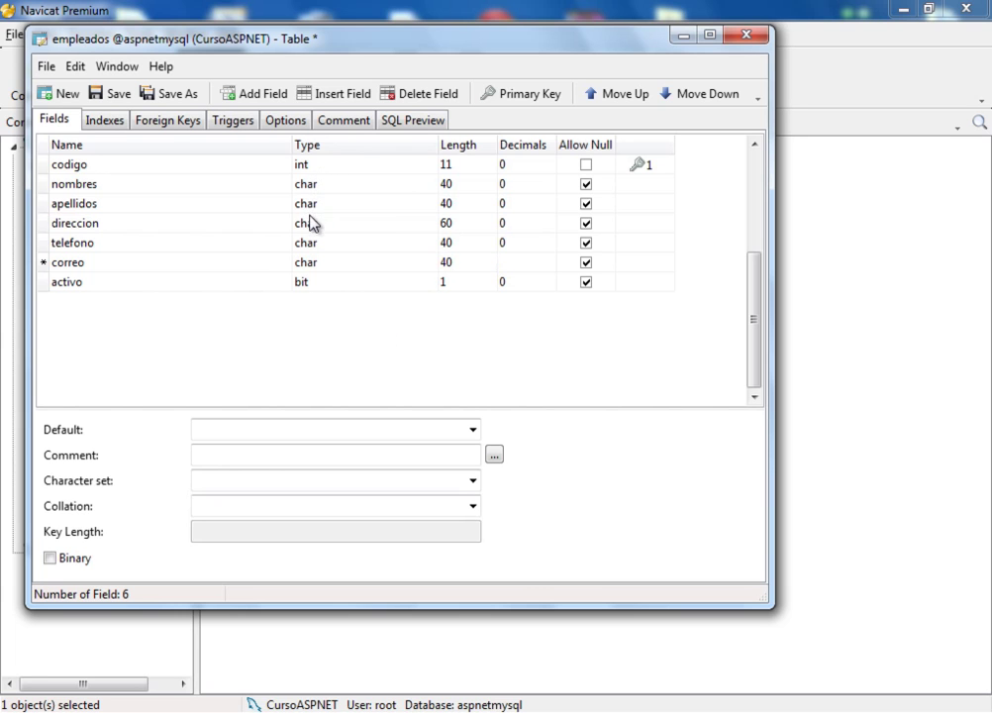
click(127, 99)
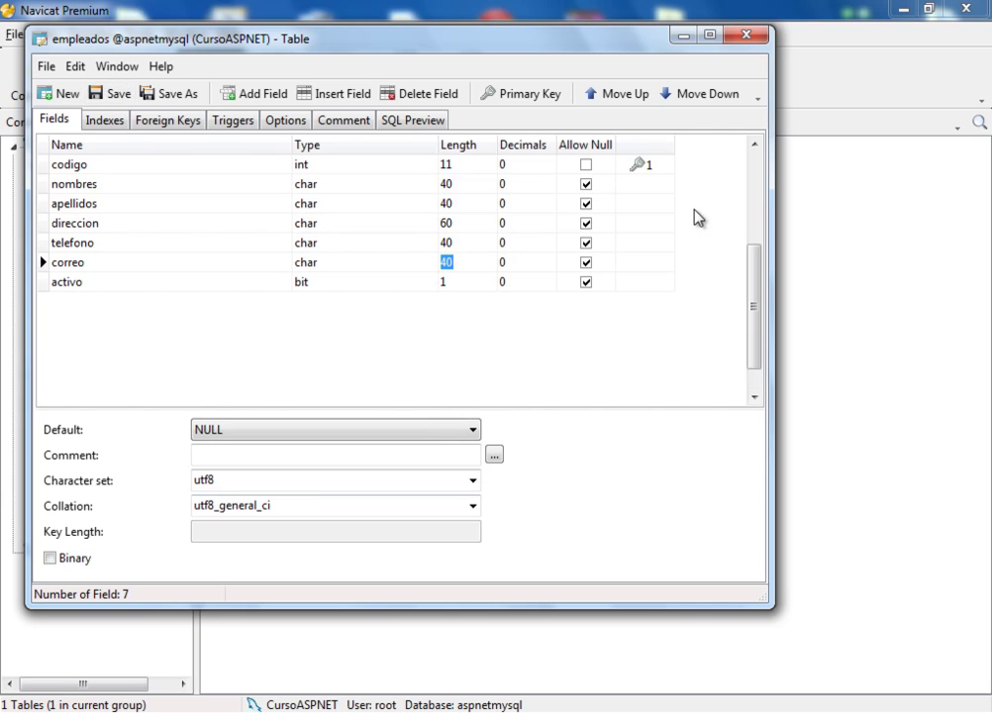
click(754, 36)
Open the empleados data, widen the correo column and enter the first employee's e-mail
double_click(253, 149)
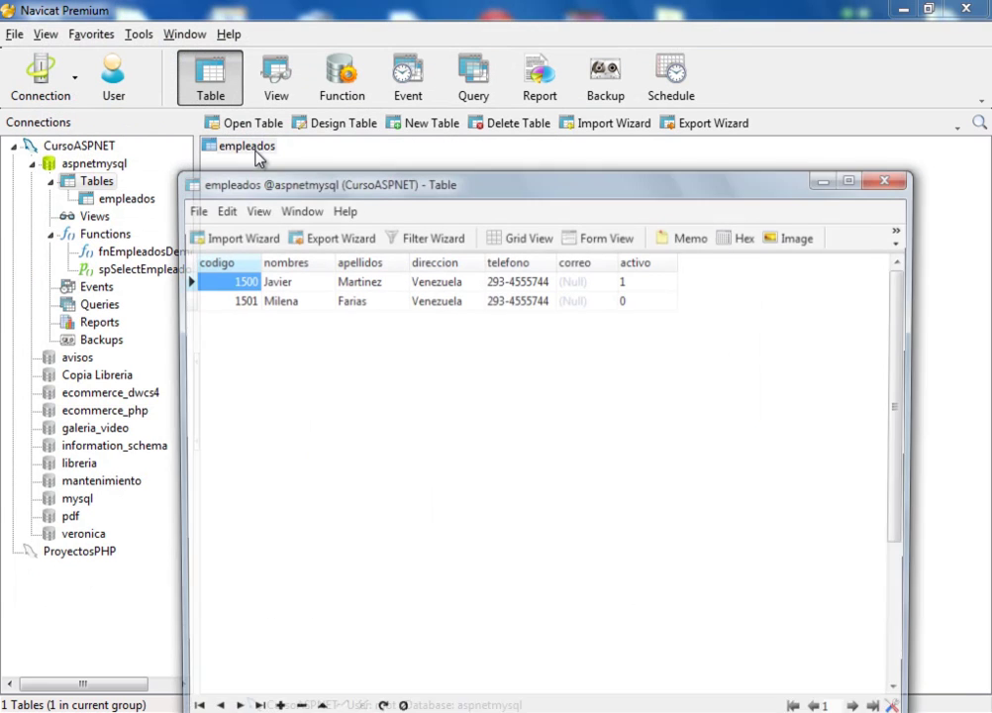
click(575, 281)
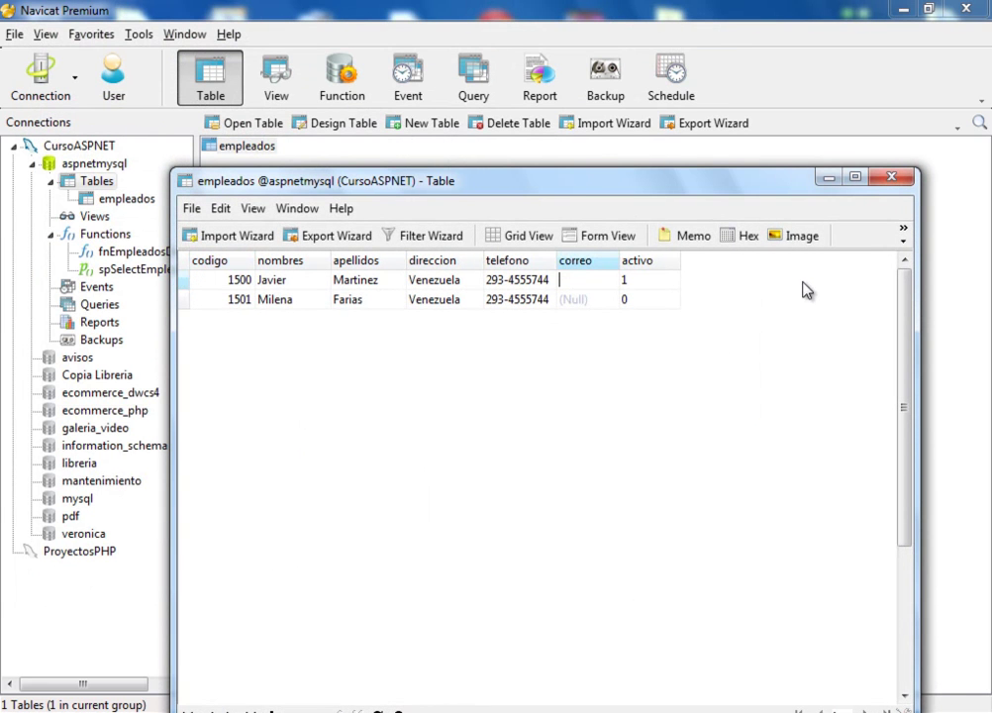
drag(618, 262, 667, 262)
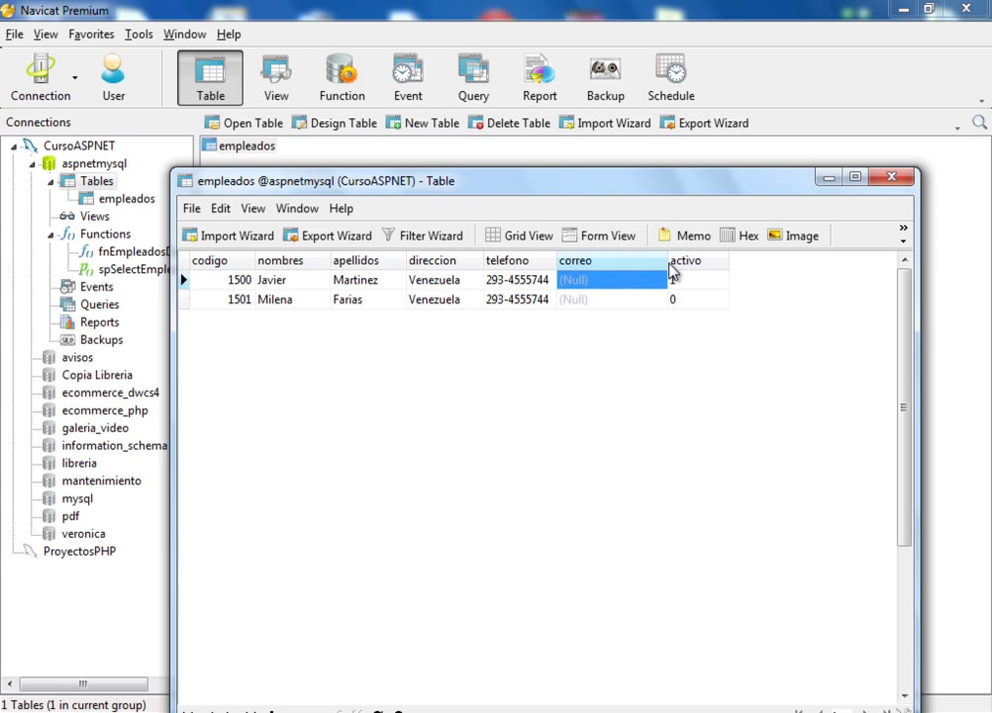
click(592, 280)
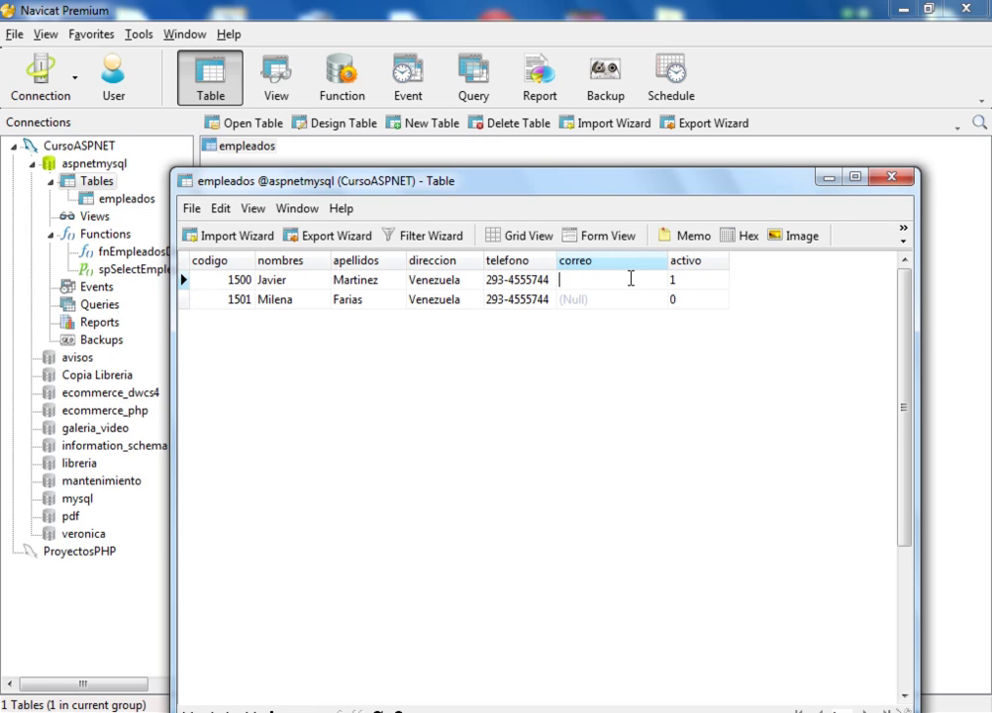
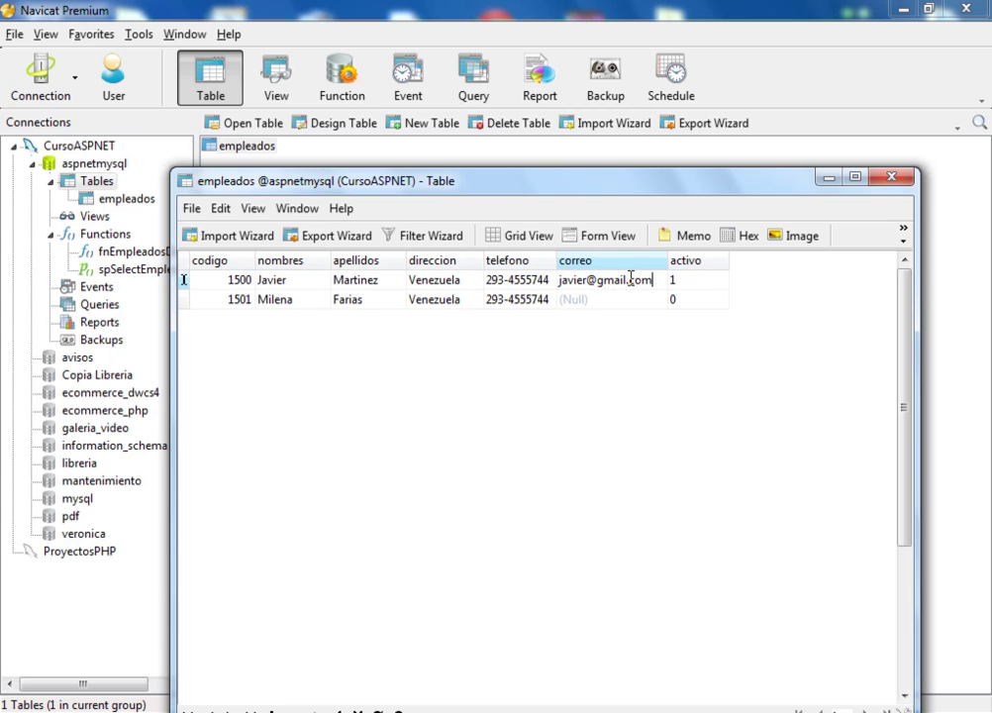
Paste and edit that e-mail for the second employee, then close the grid saving the changes
key(shift+Left)
key(shift+Left)
key(shift+Left)
key(shift+Left)
key(shift+Left)
key(shift+Left)
key(shift+Left)
key(shift+Left)
key(shift+Left)
key(shift+Left)
key(shift+Left)
key(shift+Left)
key(shift+Left)
key(shift+Left)
key(shift+Left)
key(shift+Left)
key(ctrl+c)
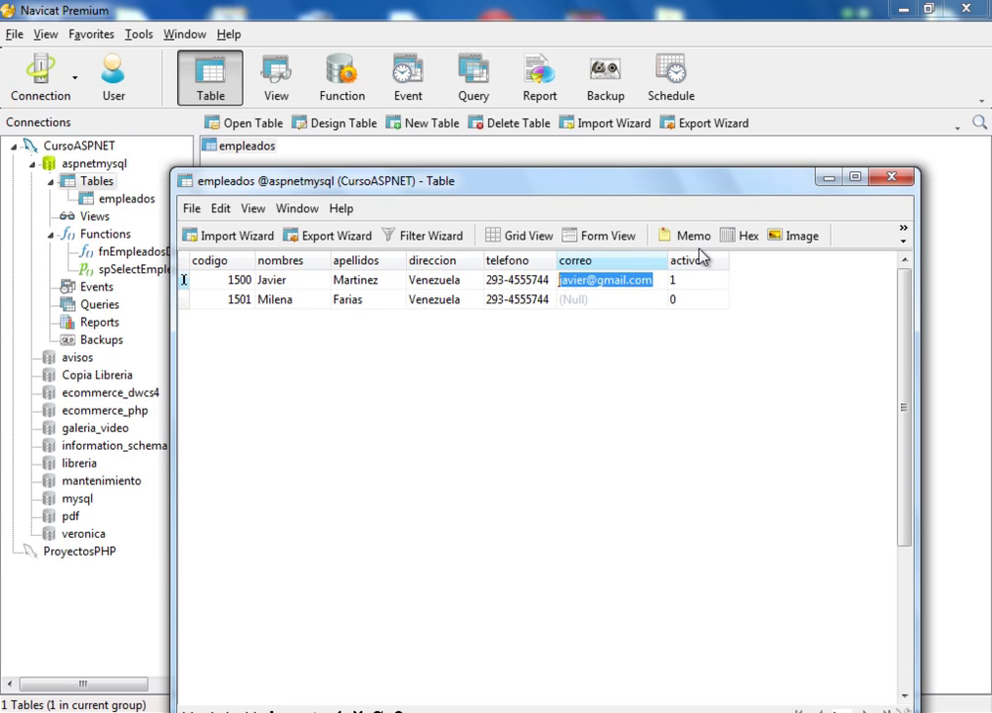
click(596, 302)
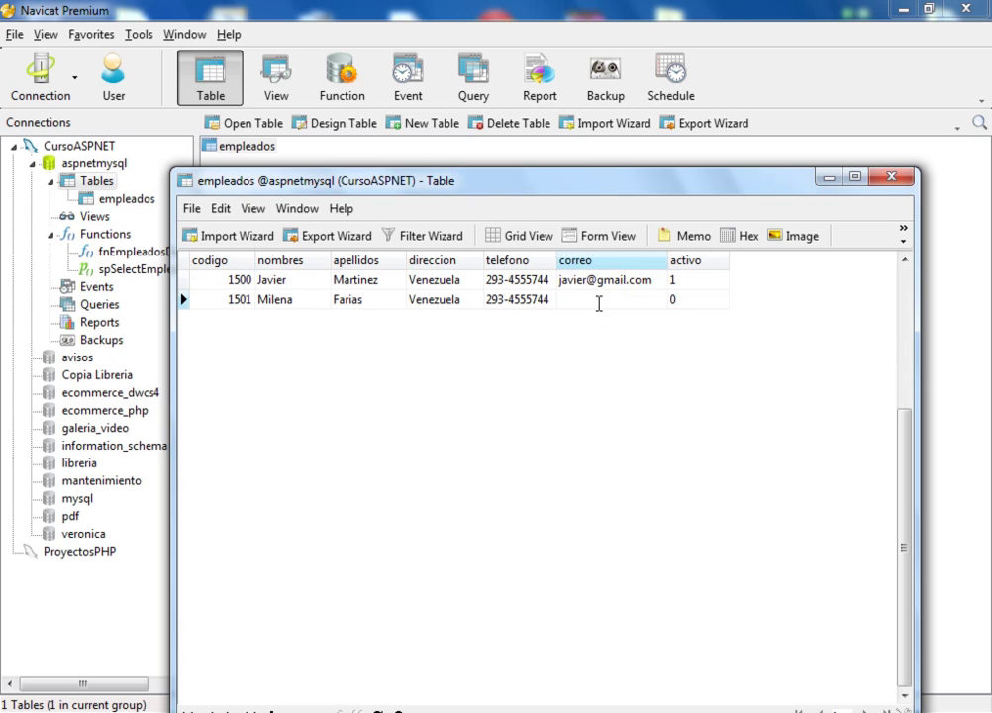
key(ctrl+v)
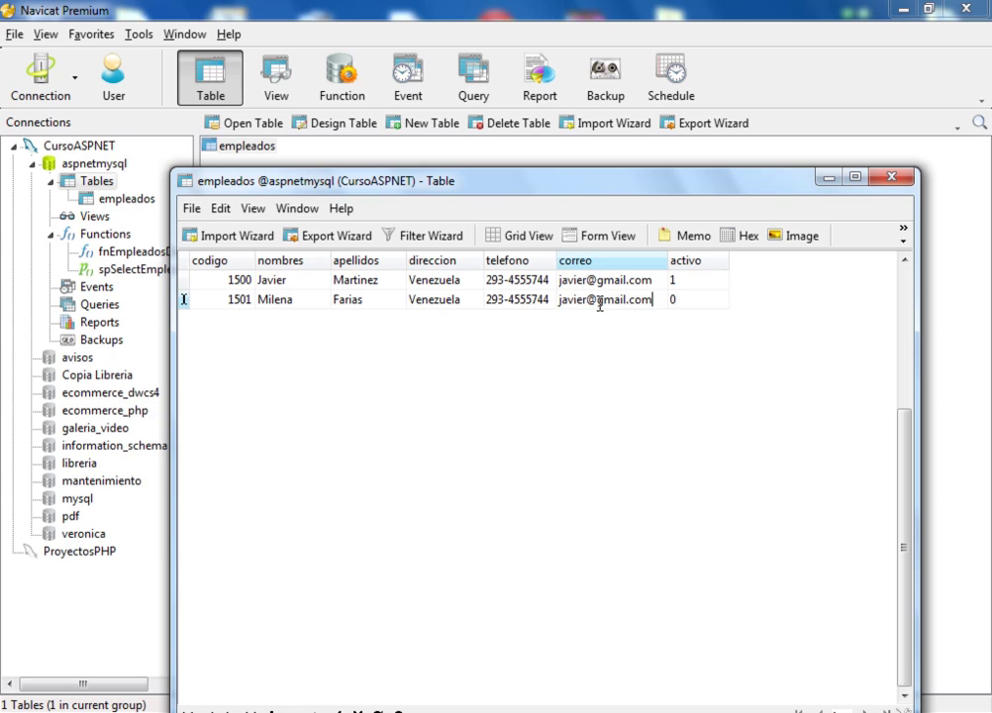
key(Delete)
key(Delete)
key(Delete)
key(Delete)
key(Delete)
key(Delete)
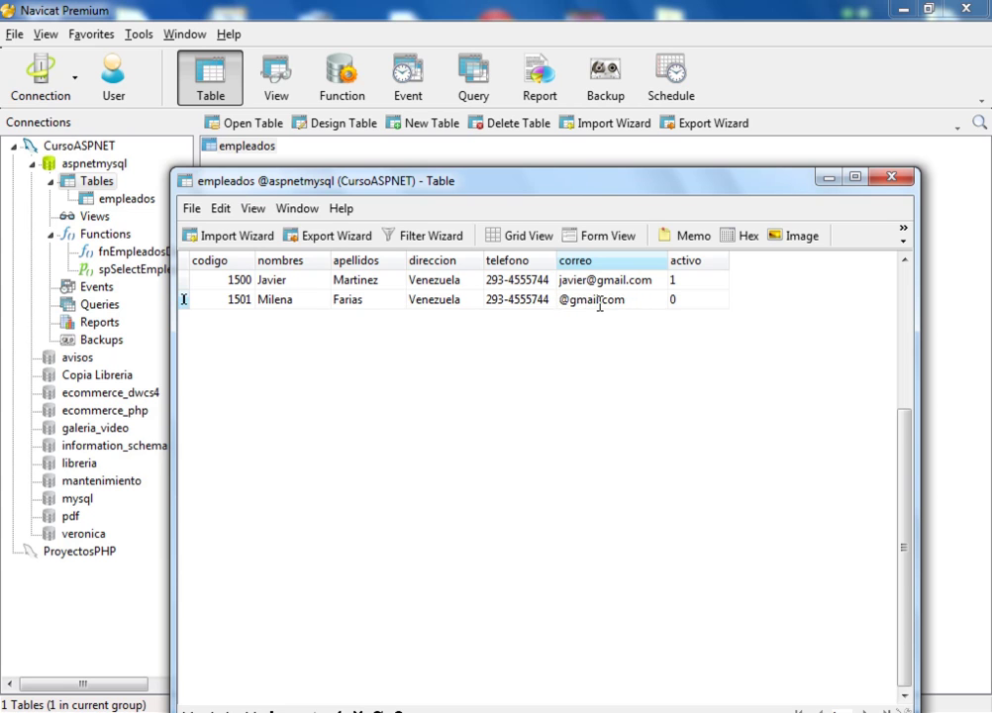
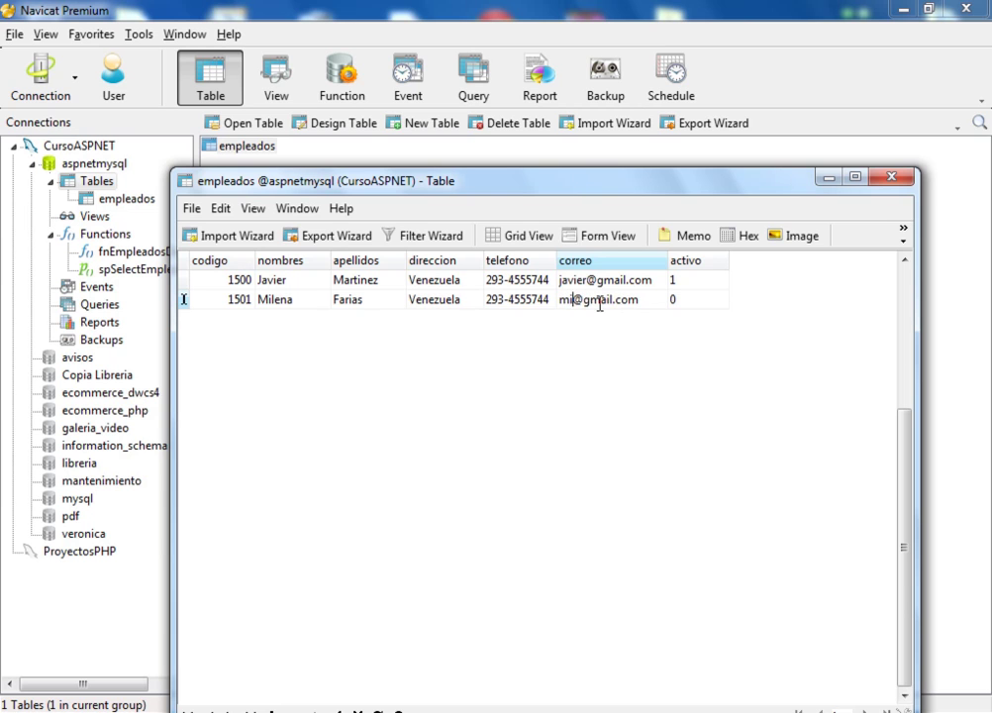
key(Return)
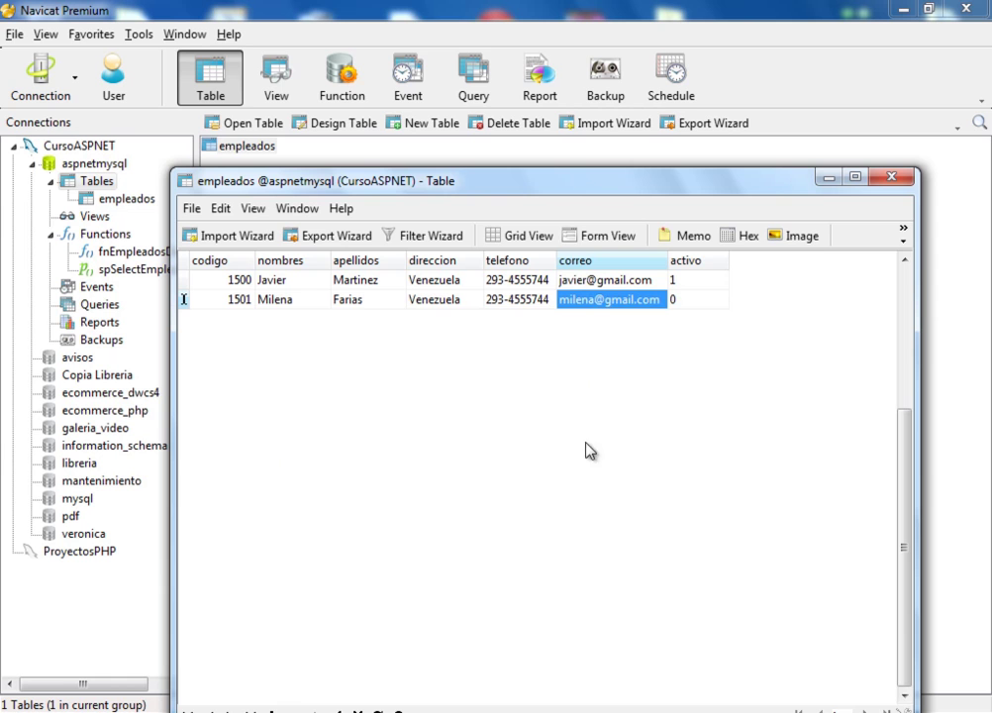
click(892, 177)
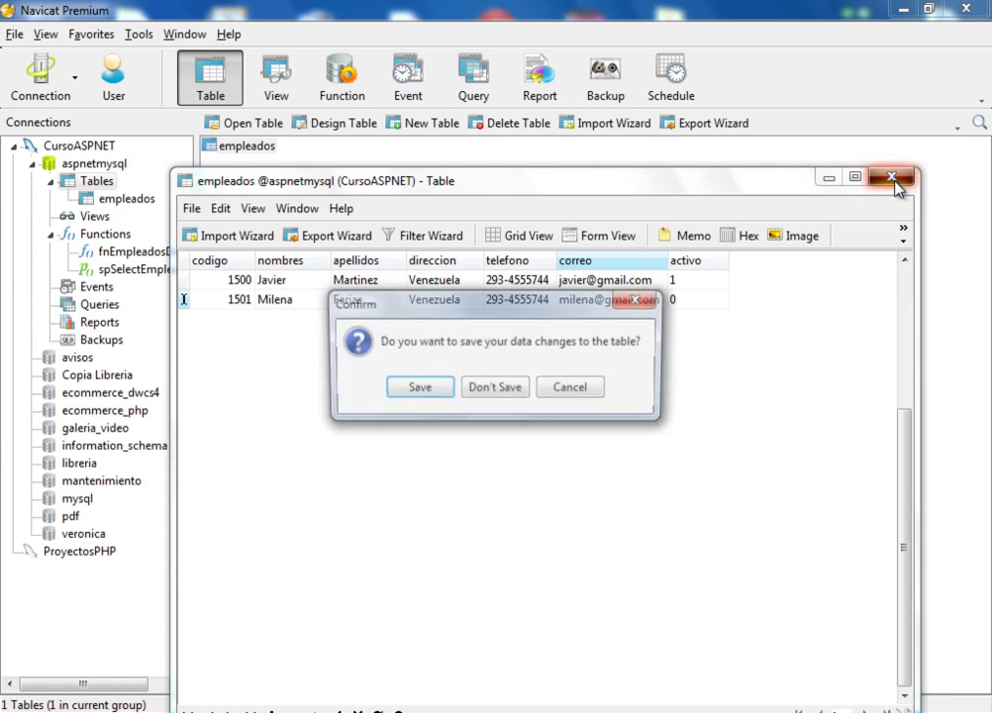
click(418, 390)
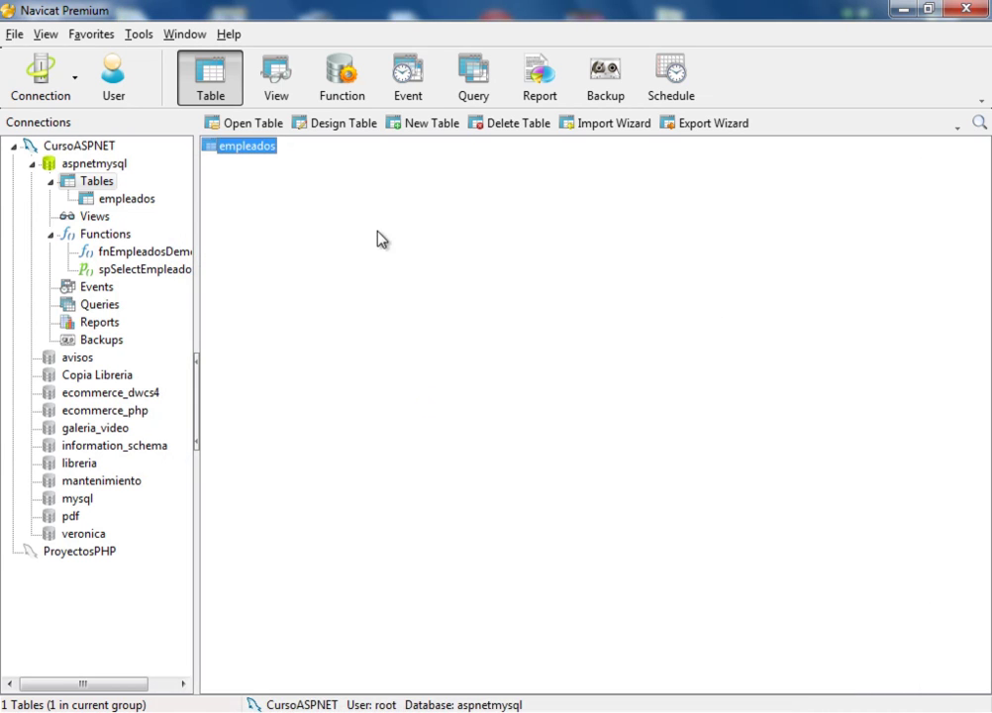
Recheck the saved e-mails, list the aspnetmysql tables, and switch to the Chrome window
double_click(255, 153)
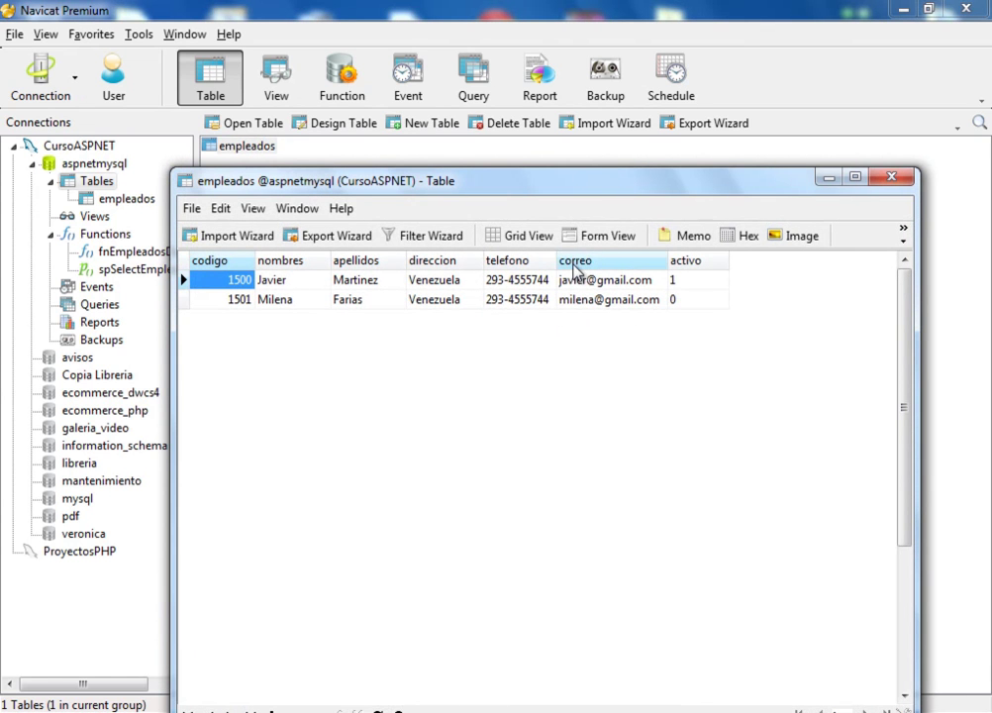
click(891, 178)
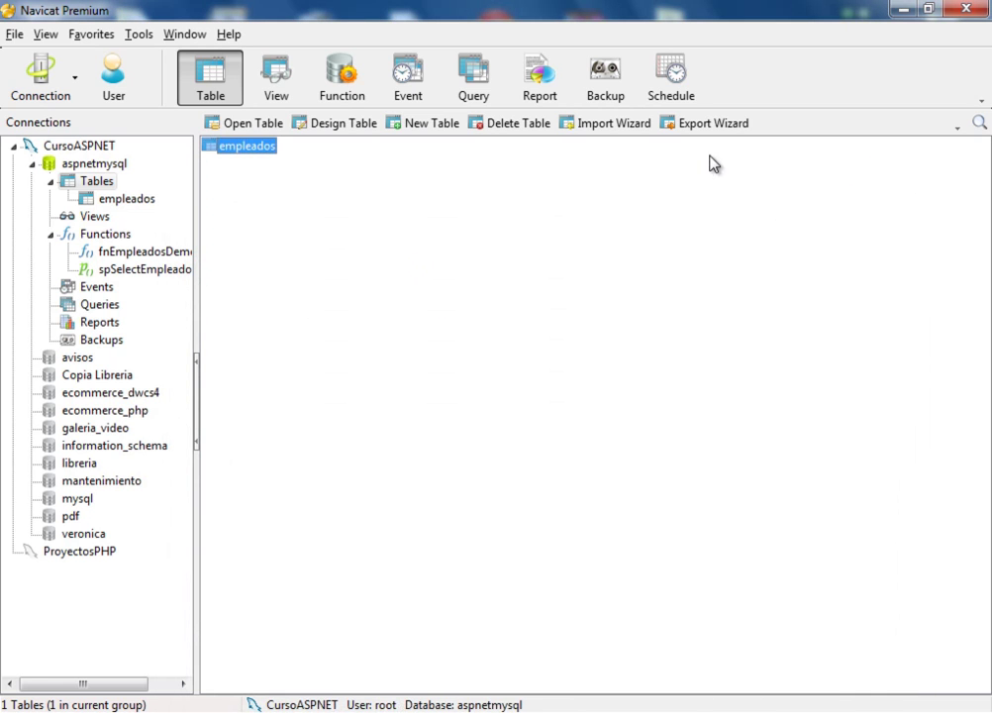
click(609, 83)
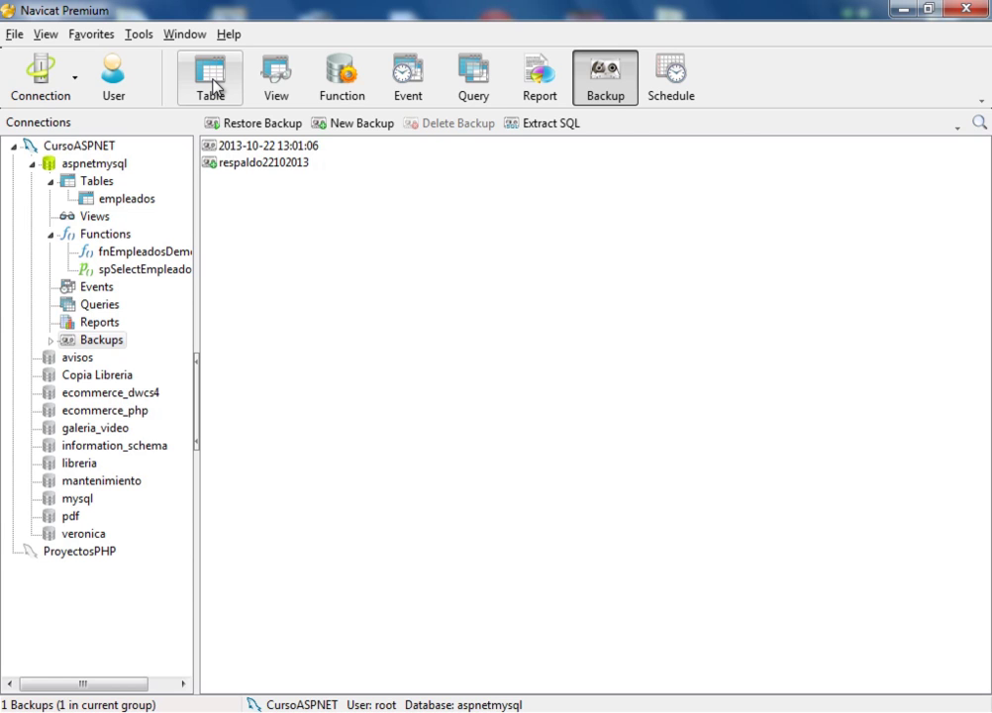
click(215, 87)
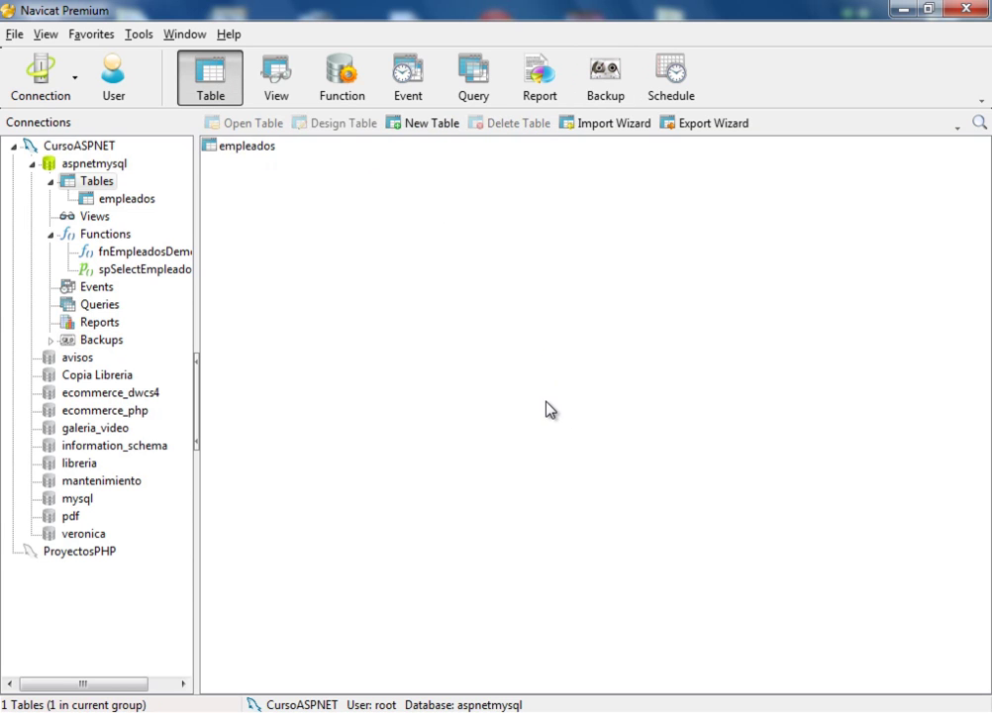
key(alt+Tab)
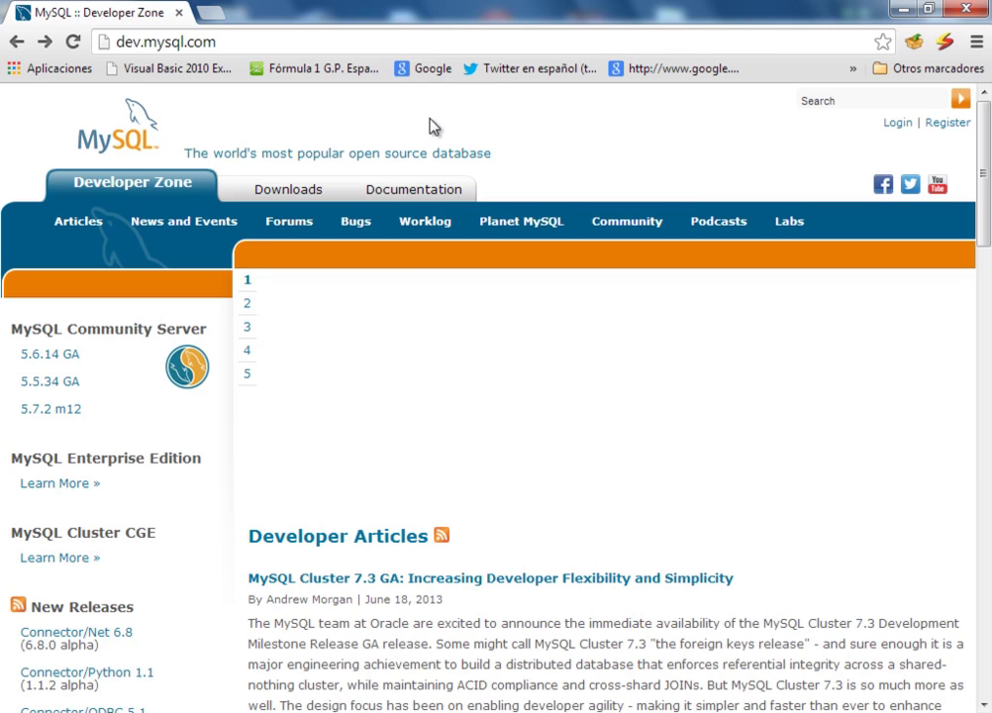
Go to Downloads > MySQL Connectors > Connector/Net and download the Windows (x86, 32-bit) MSI Installer
mouse_move(981, 138)
mouse_down()
mouse_move(985, 206)
mouse_move(986, 128)
mouse_up()
click(265, 199)
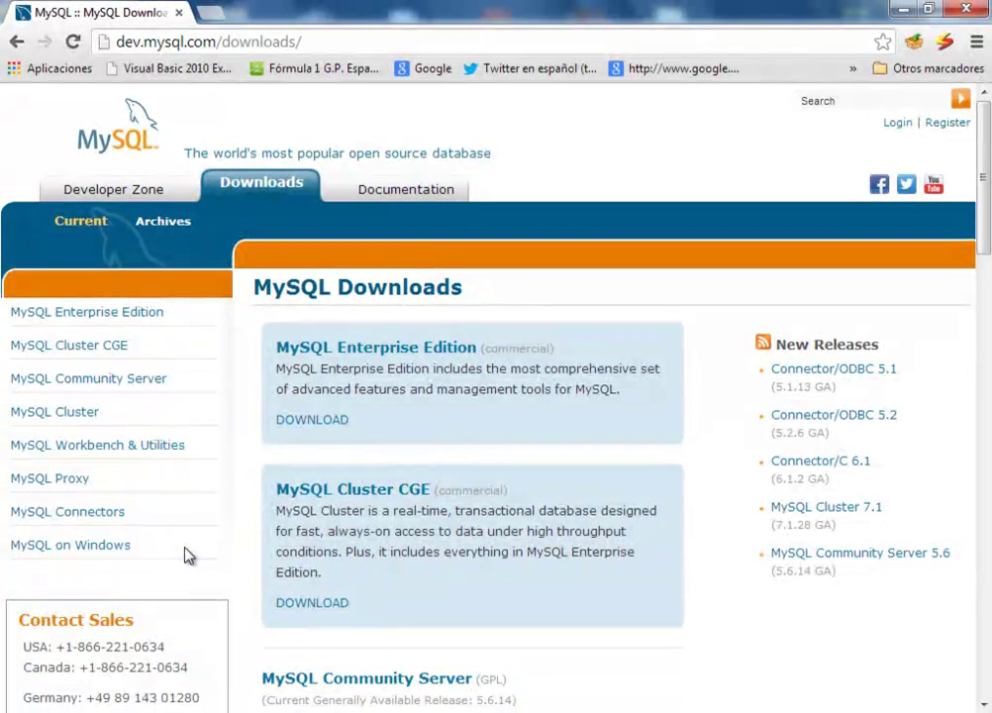
click(76, 515)
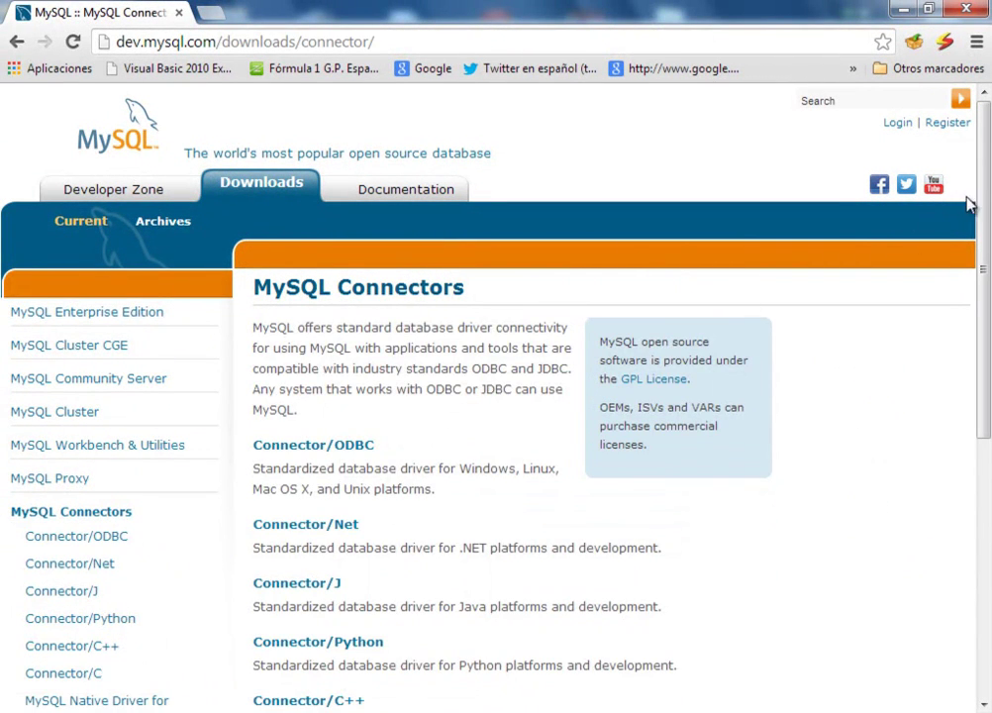
scroll(642, 341, down, 3)
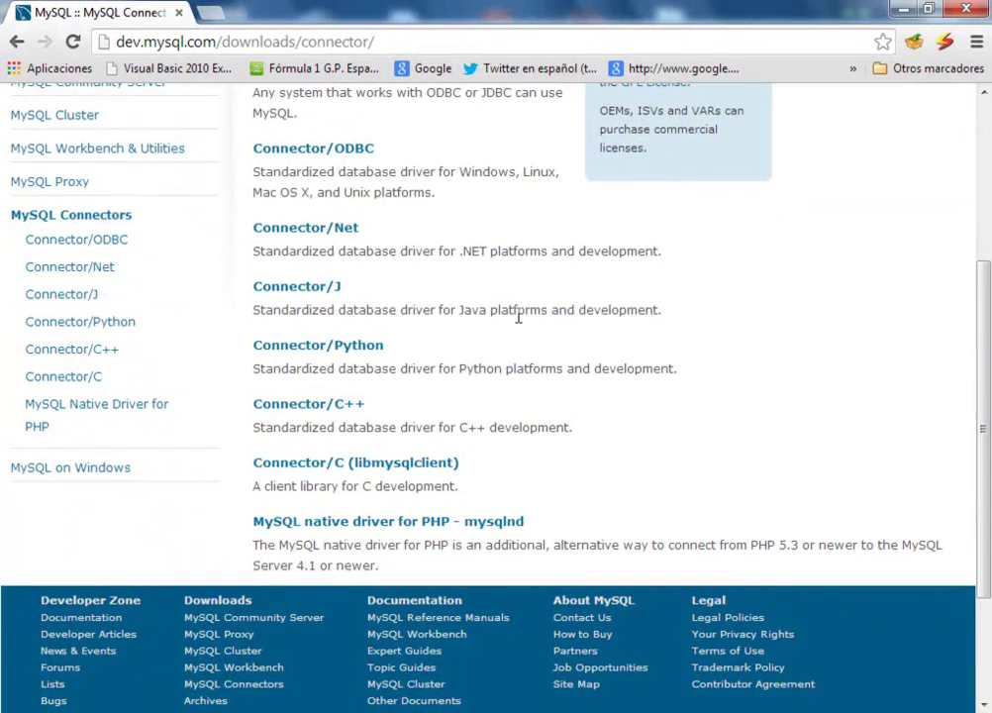
click(283, 238)
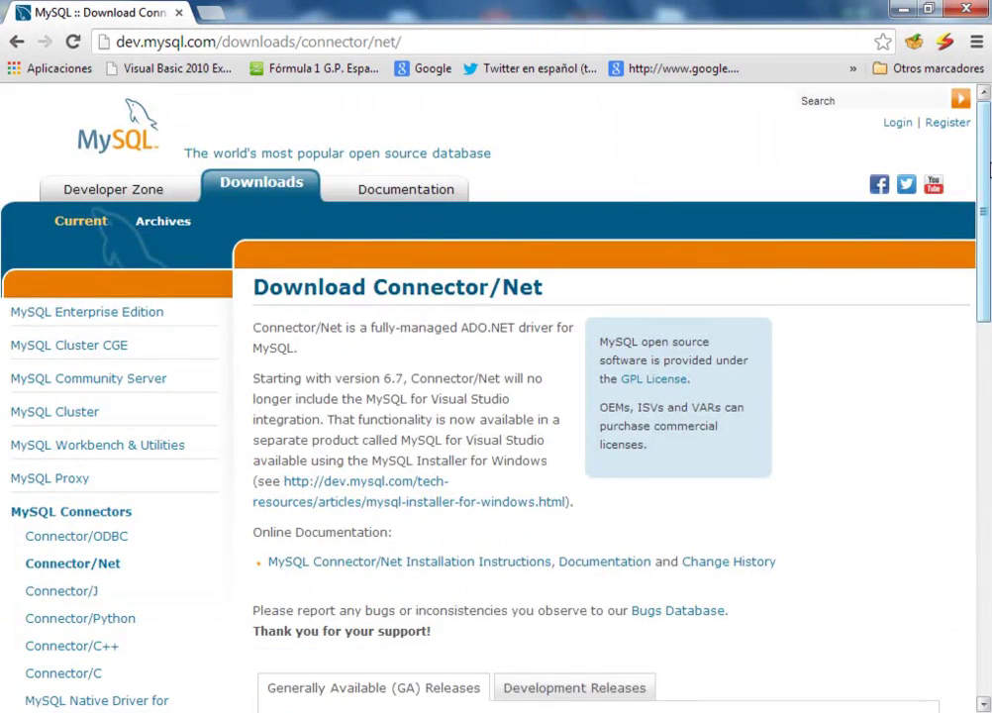
drag(987, 150, 973, 337)
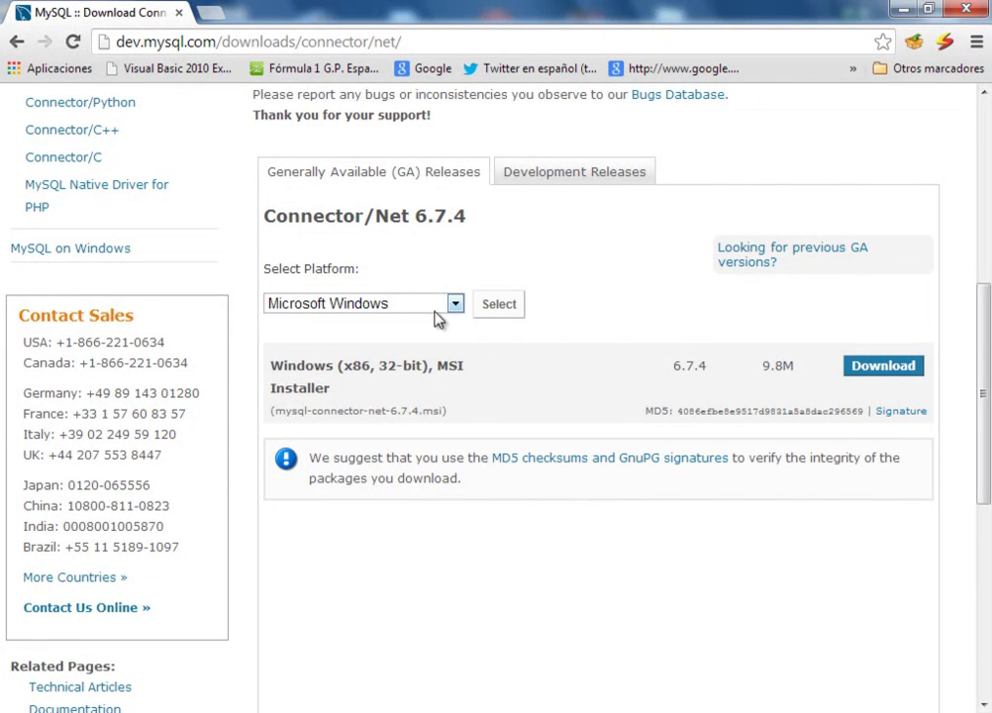
click(887, 372)
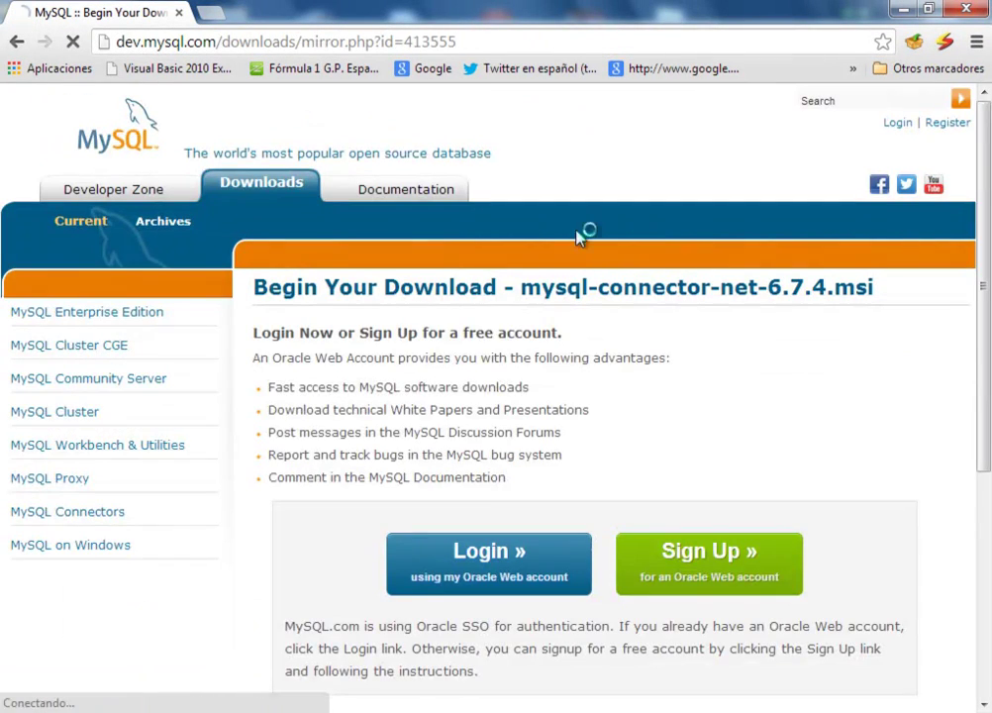
scroll(984, 203, down, 3)
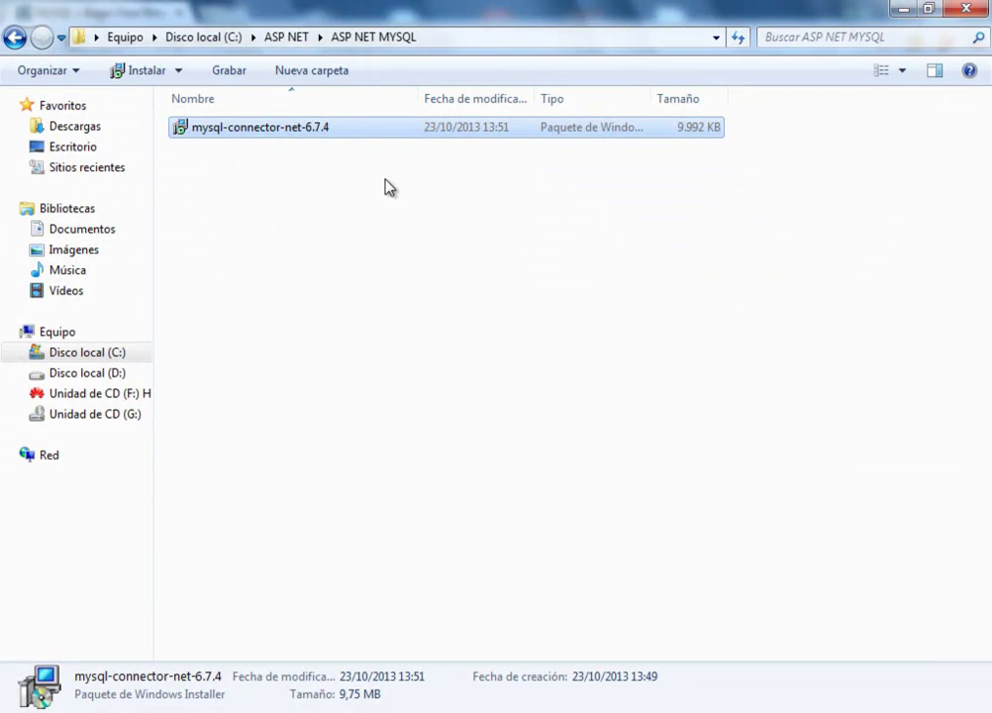
Open the ASP NET MYSQL folder and run the mysql-connector-net-6.7.4 installer
click(290, 36)
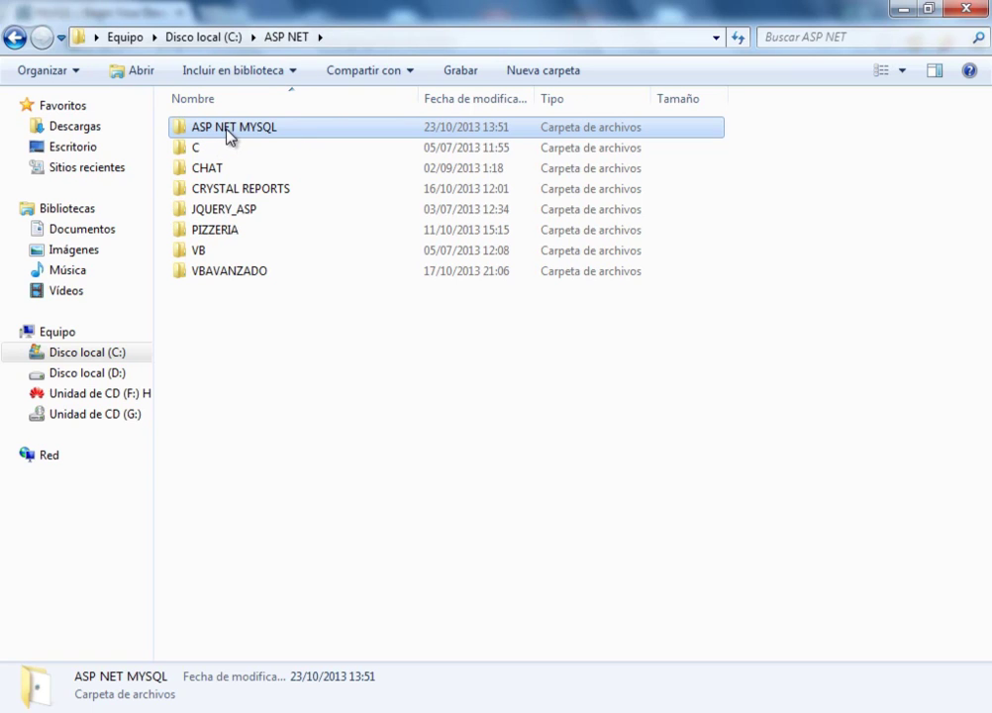
double_click(228, 134)
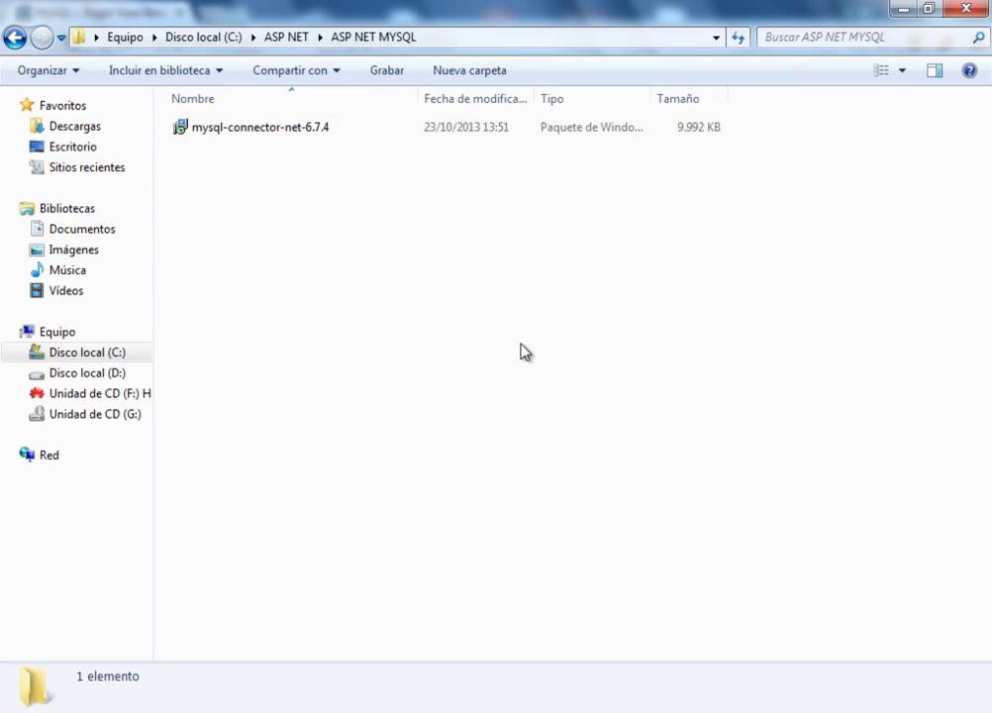
click(263, 131)
double_click(262, 131)
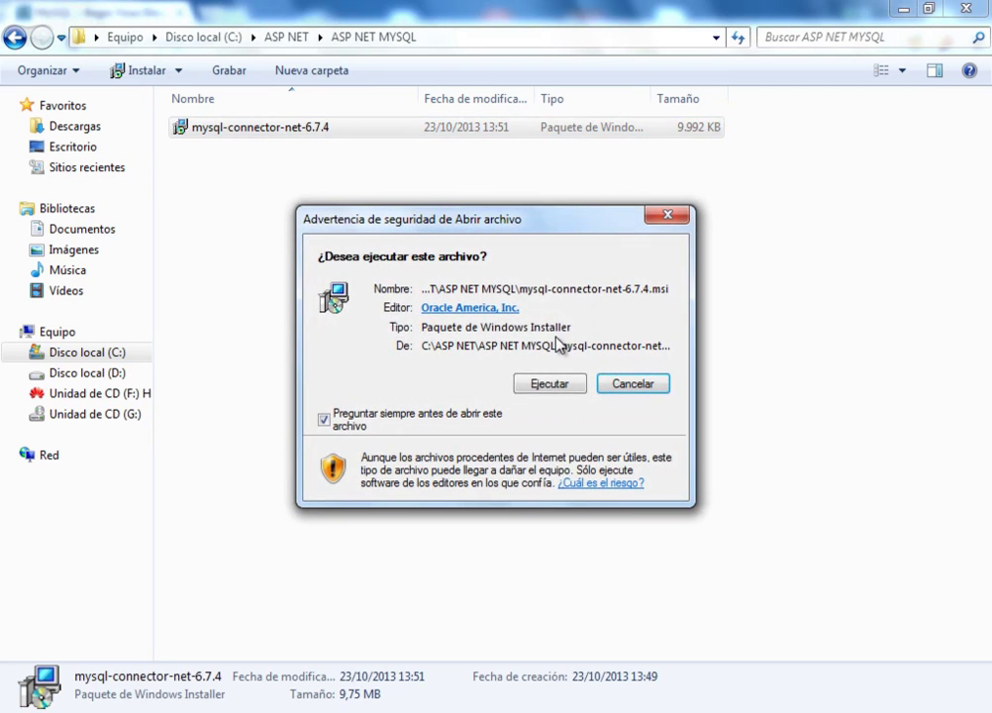
Install Connector/Net 6.7.4 with the Complete setup type, finish, and switch to Visual Studio 2010
click(551, 384)
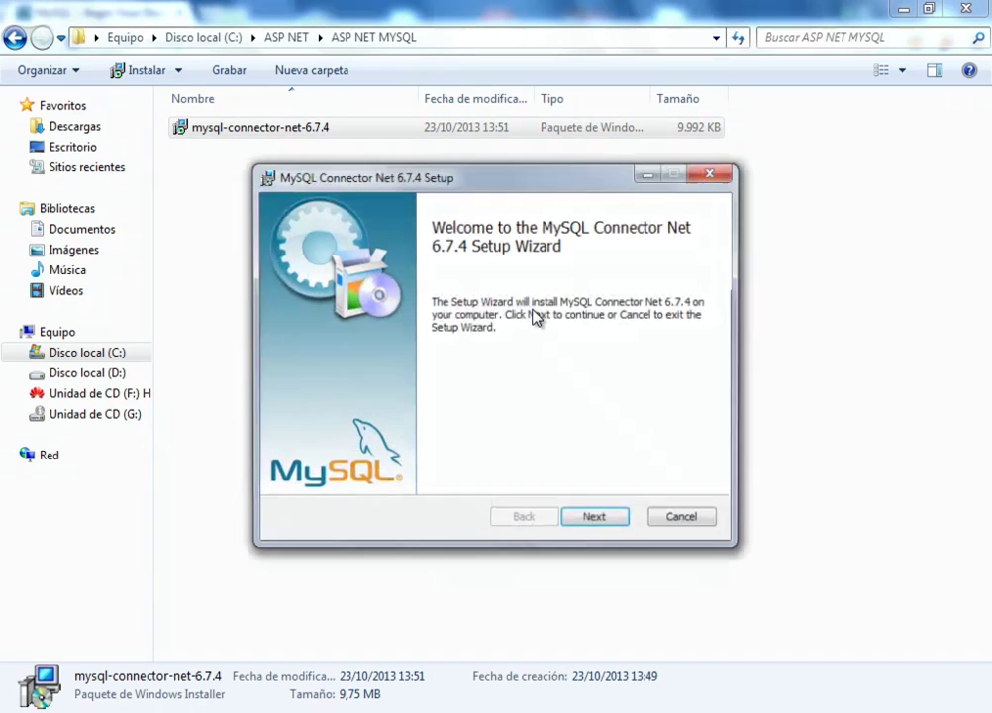
click(595, 520)
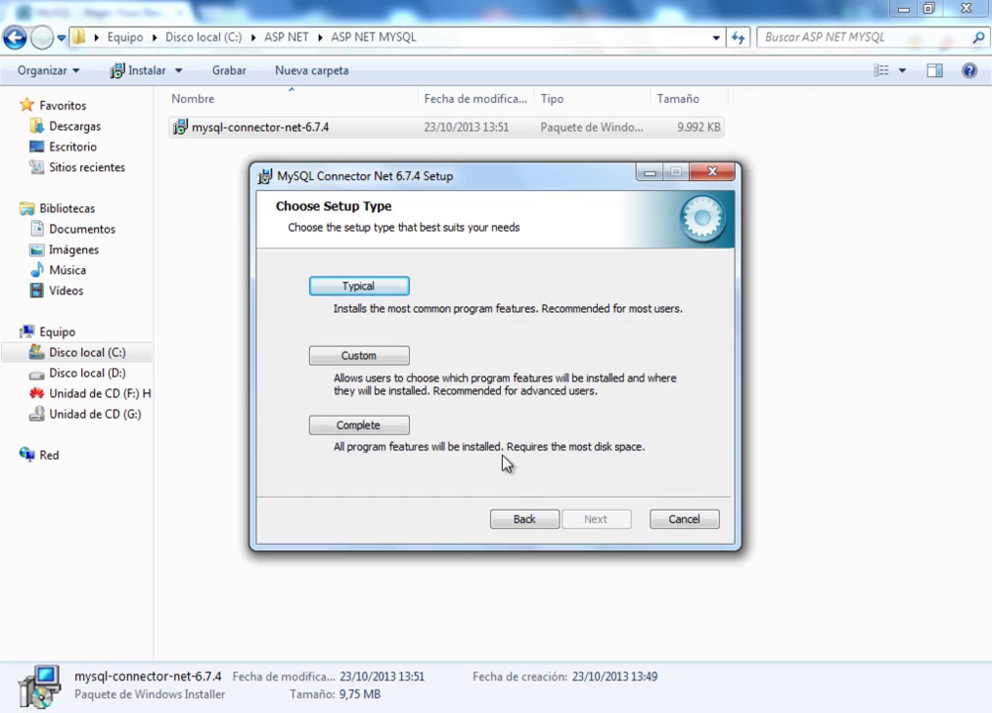
click(371, 429)
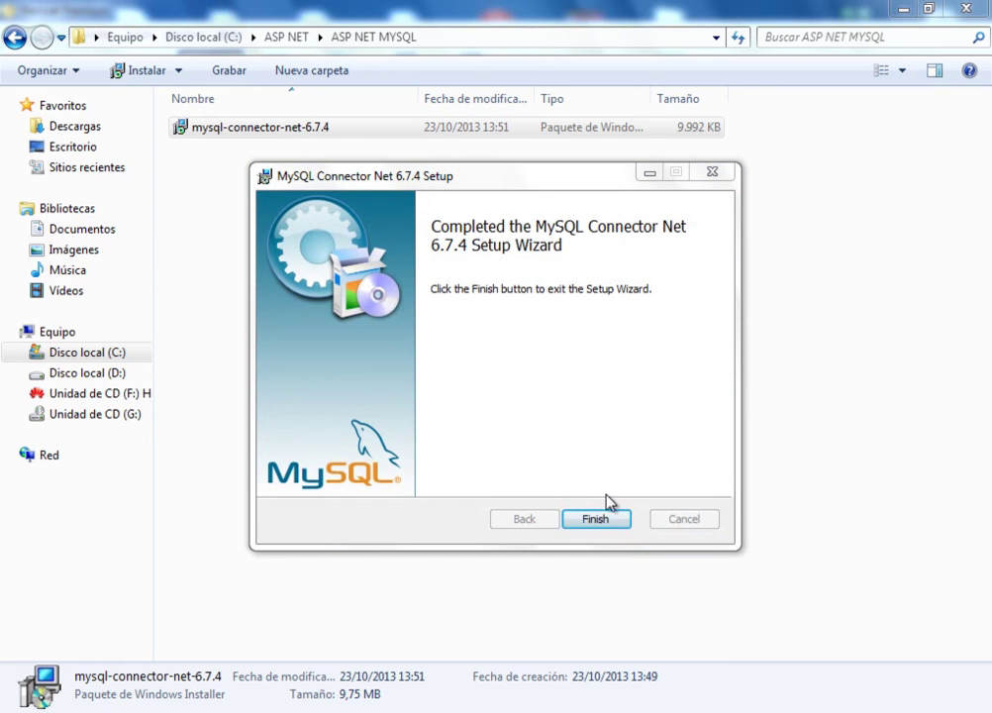
click(595, 519)
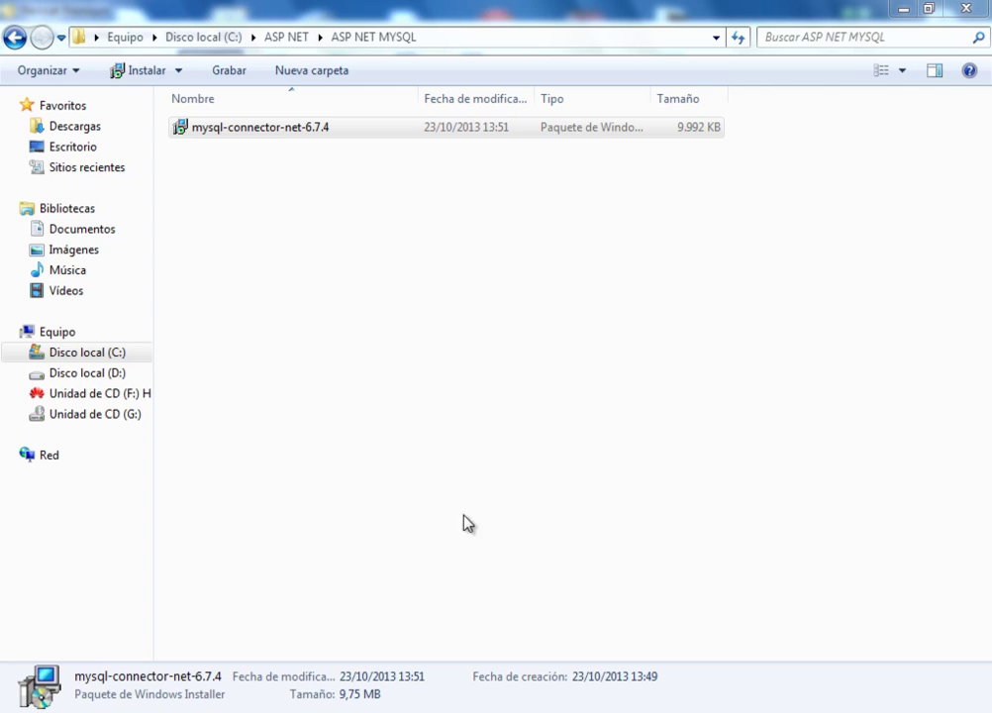
click(468, 299)
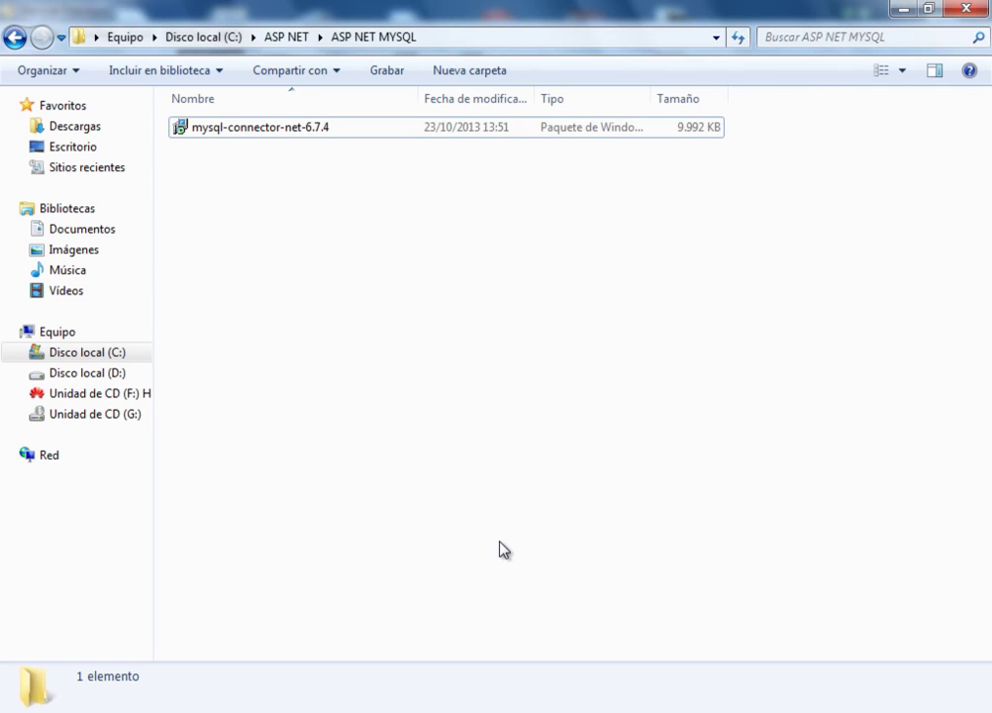
click(505, 709)
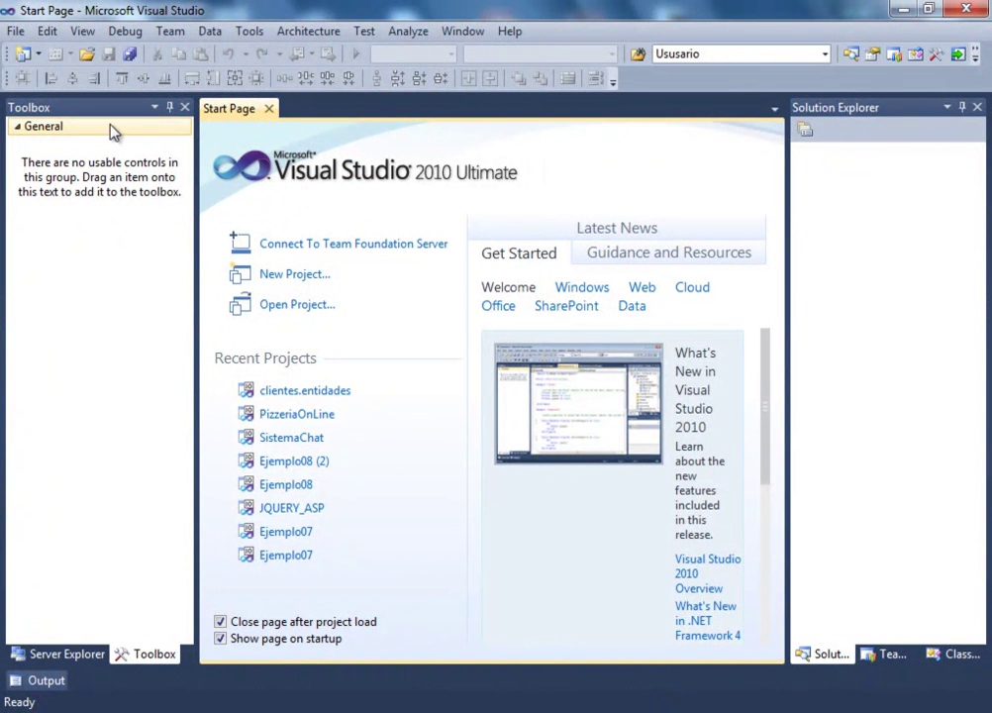
In New Project, choose the Visual C# Web ASP.NET Web Application template
click(16, 33)
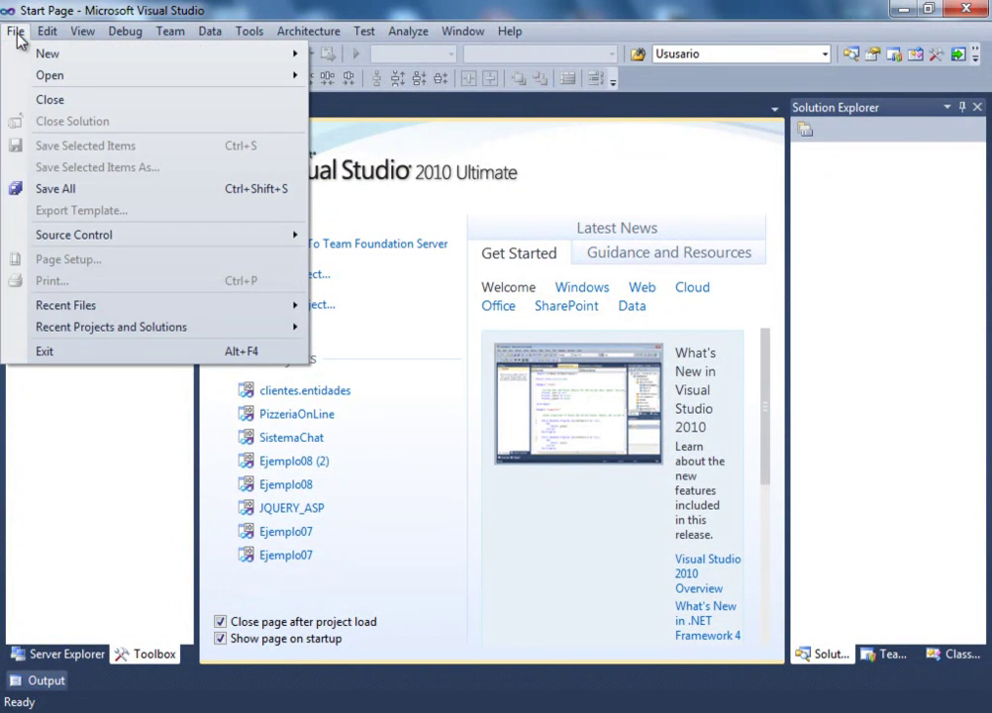
mouse_move(290, 58)
click(383, 66)
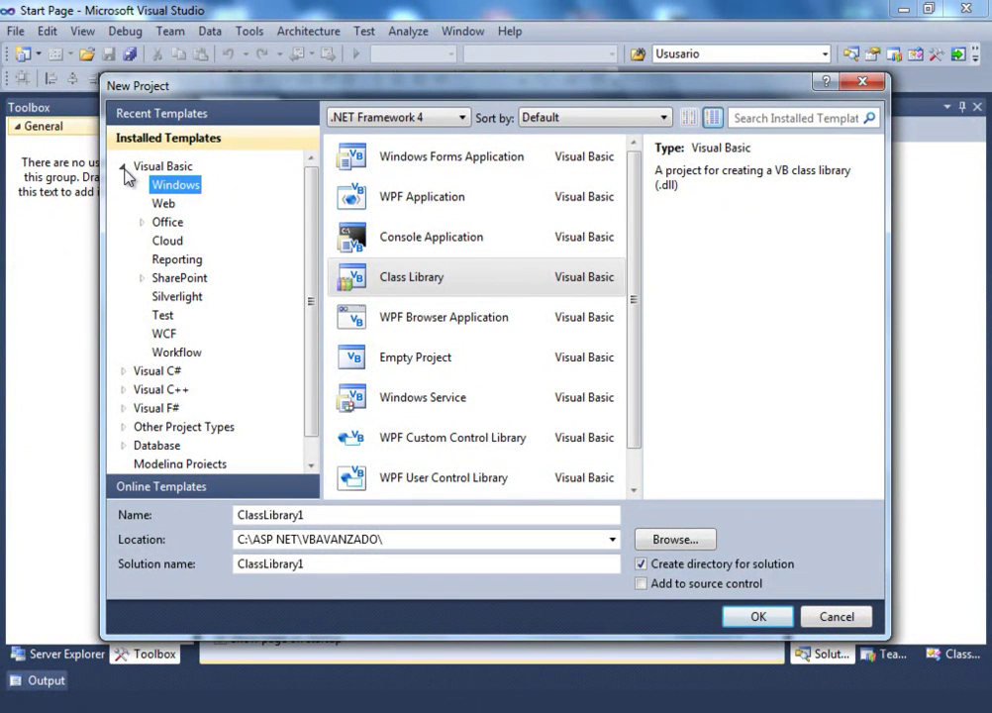
click(123, 167)
click(123, 185)
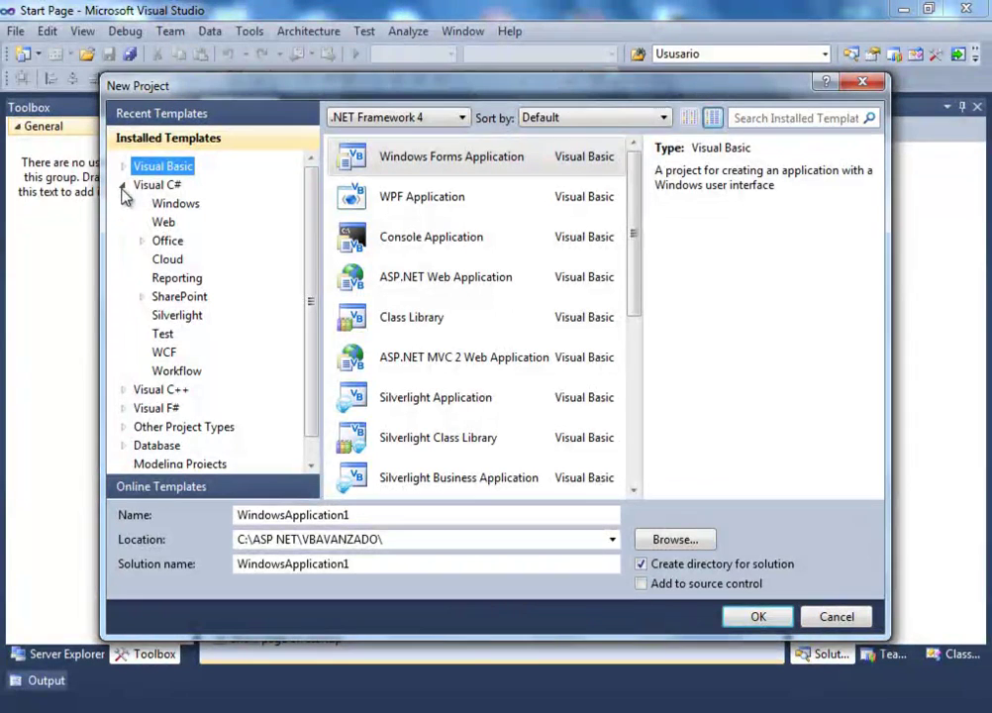
click(163, 222)
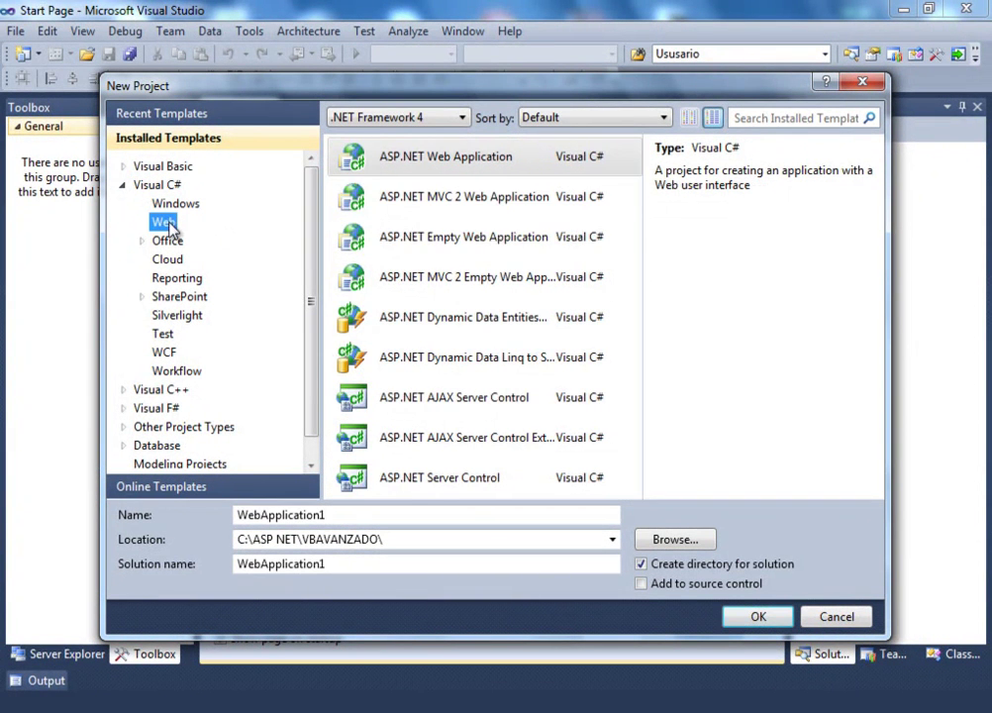
click(429, 160)
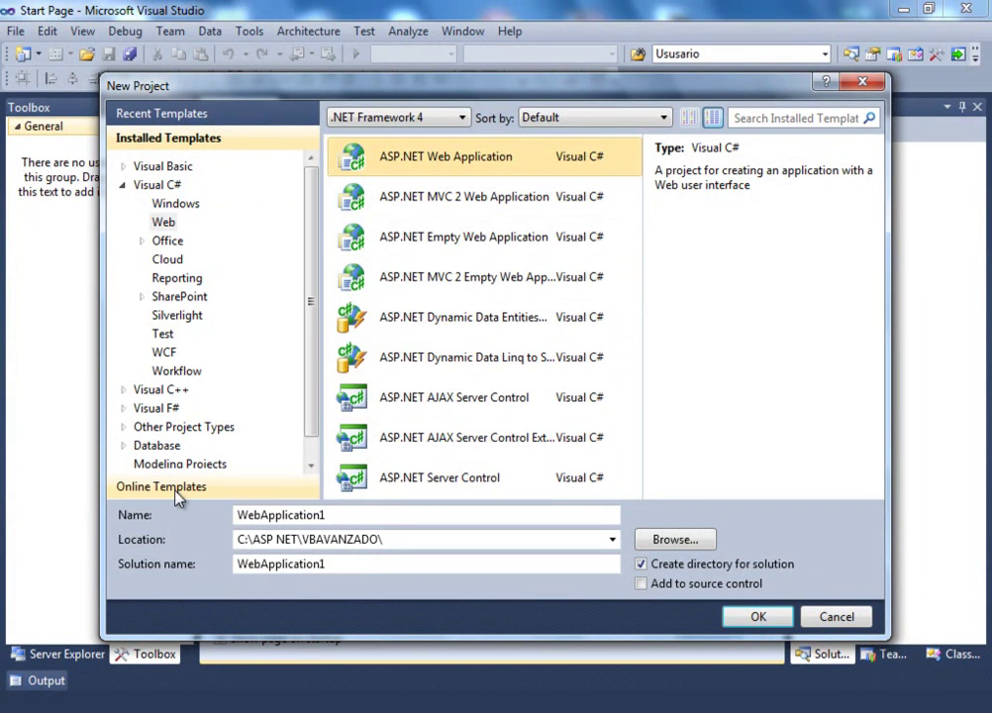
Set the location to C:\ASP NET\ASP NET MYSQL, name it AspNetConMySql, and create it
click(677, 539)
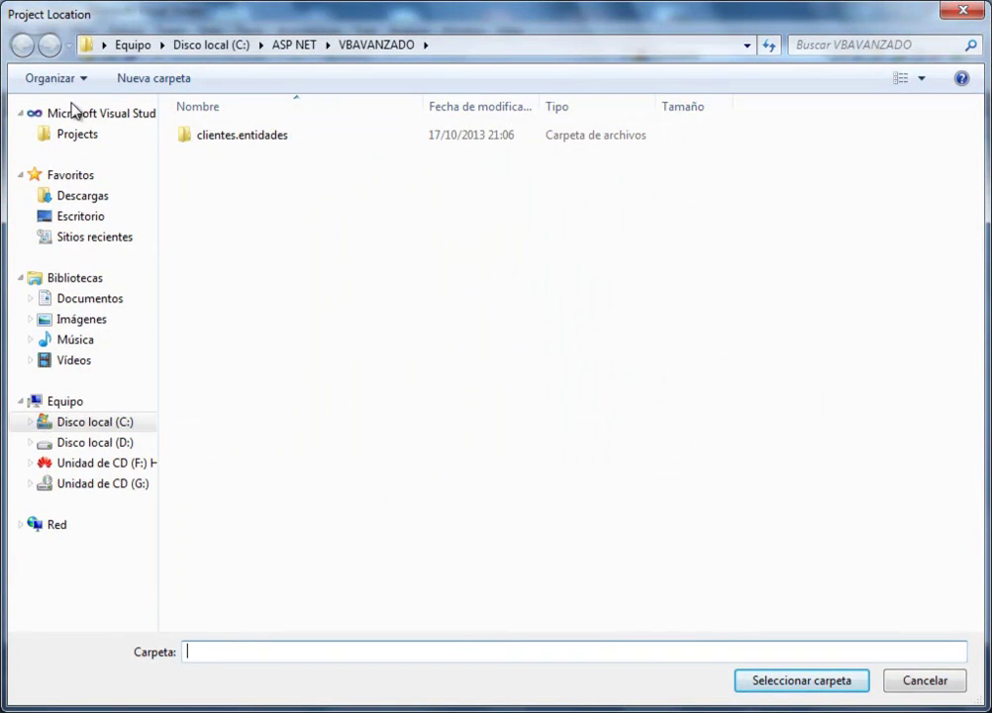
click(295, 46)
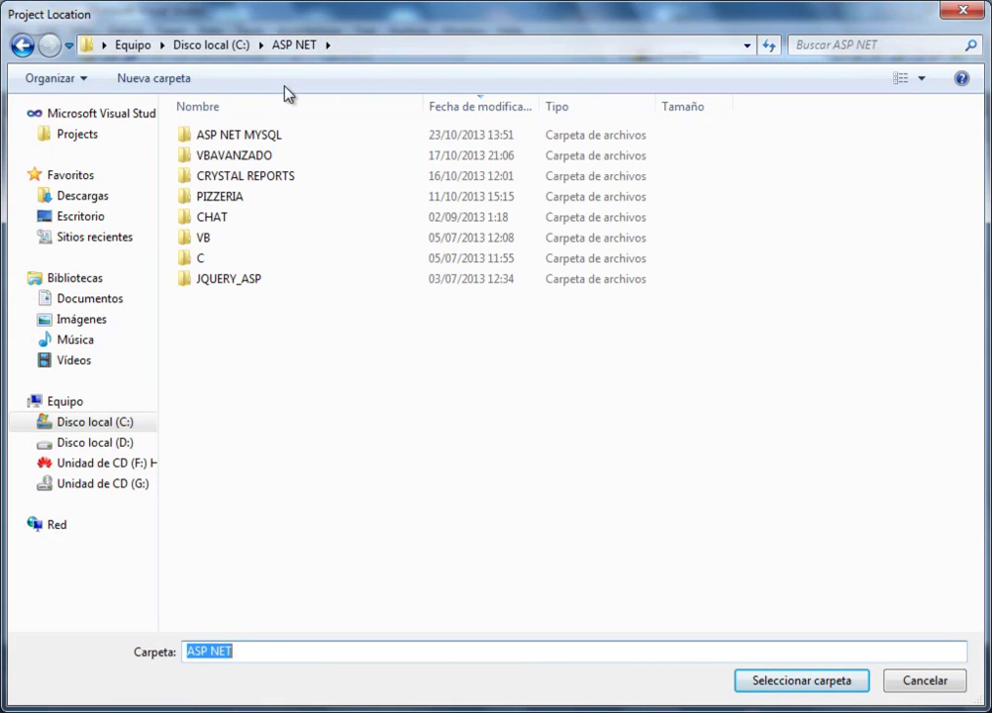
double_click(253, 141)
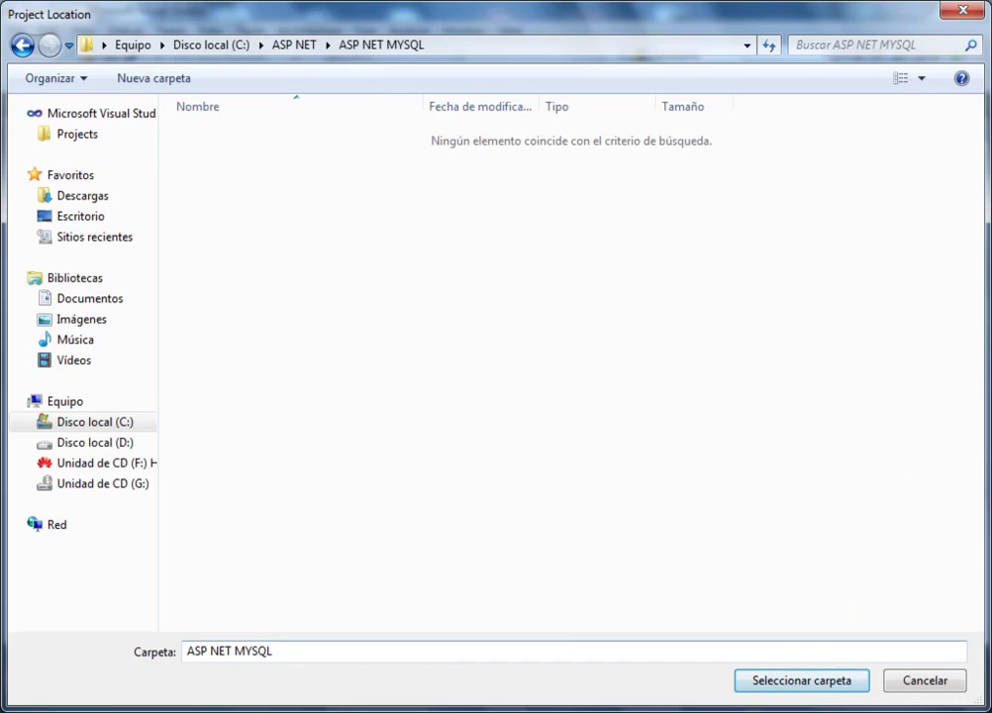
click(803, 688)
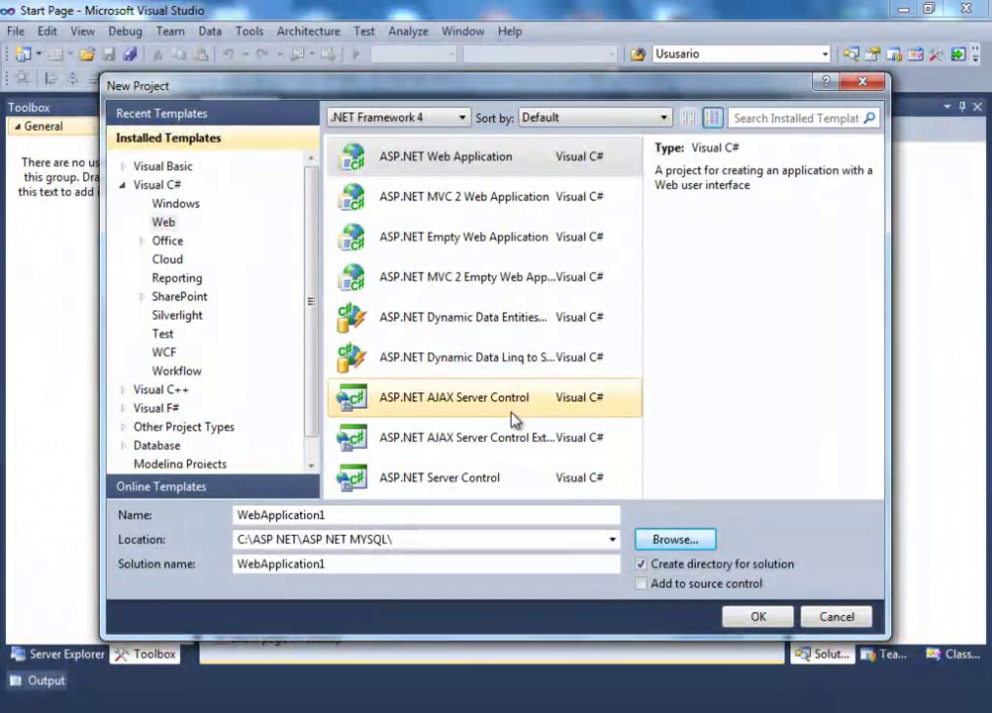
click(349, 520)
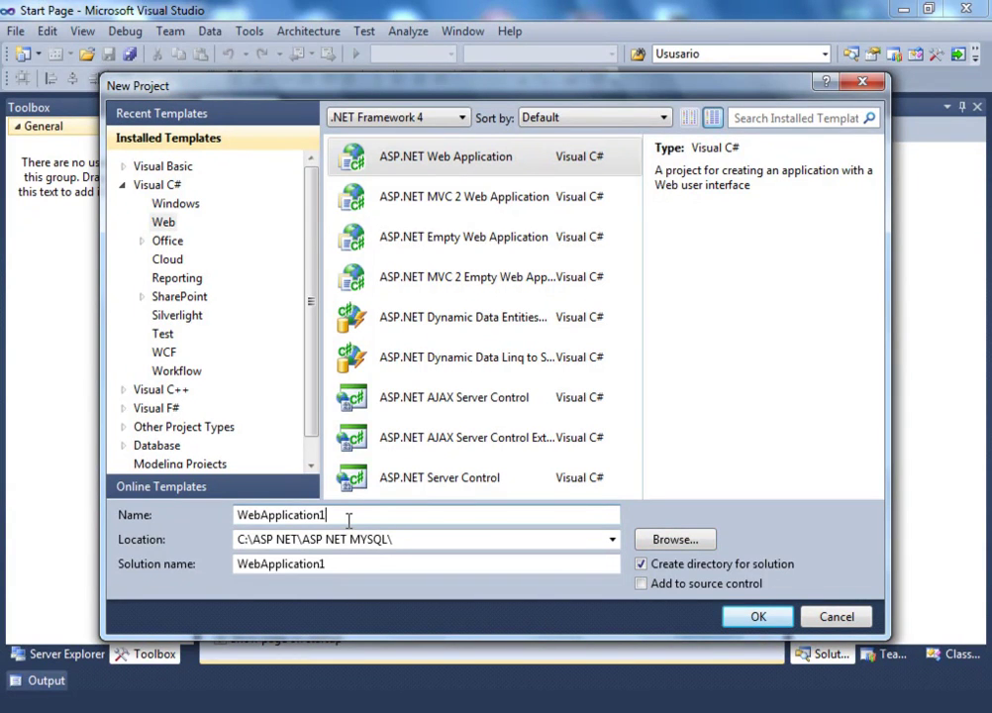
key(BackSpace)
key(BackSpace)
key(BackSpace)
key(BackSpace)
key(BackSpace)
key(BackSpace)
key(BackSpace)
key(BackSpace)
key(BackSpace)
key(BackSpace)
key(BackSpace)
key(BackSpace)
key(BackSpace)
key(BackSpace)
text(As)
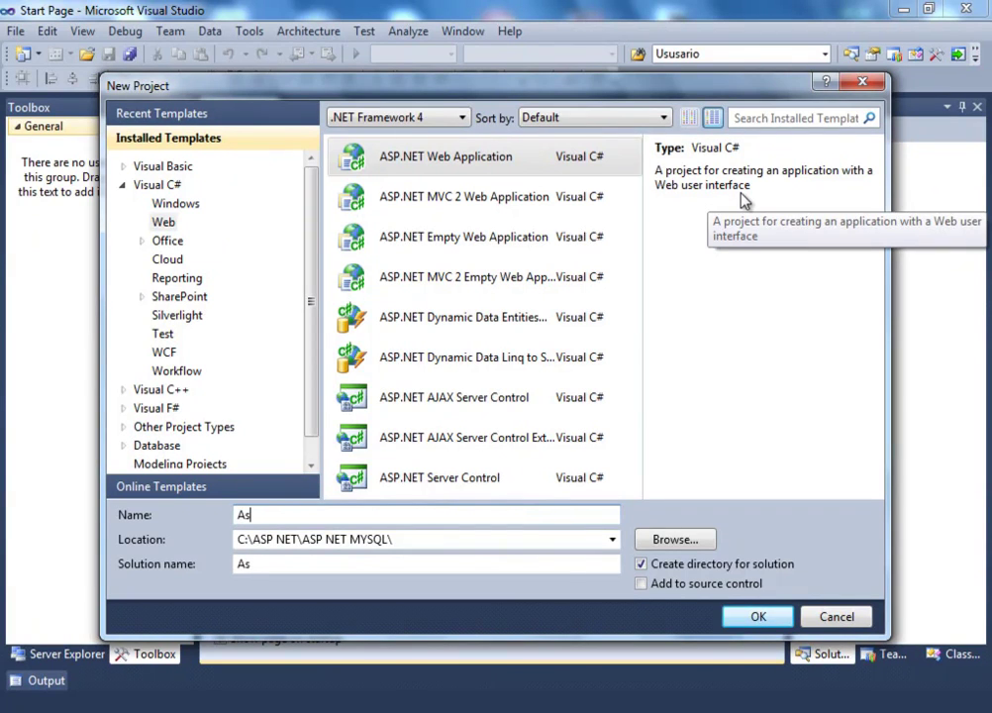
text(pNetConMySql)
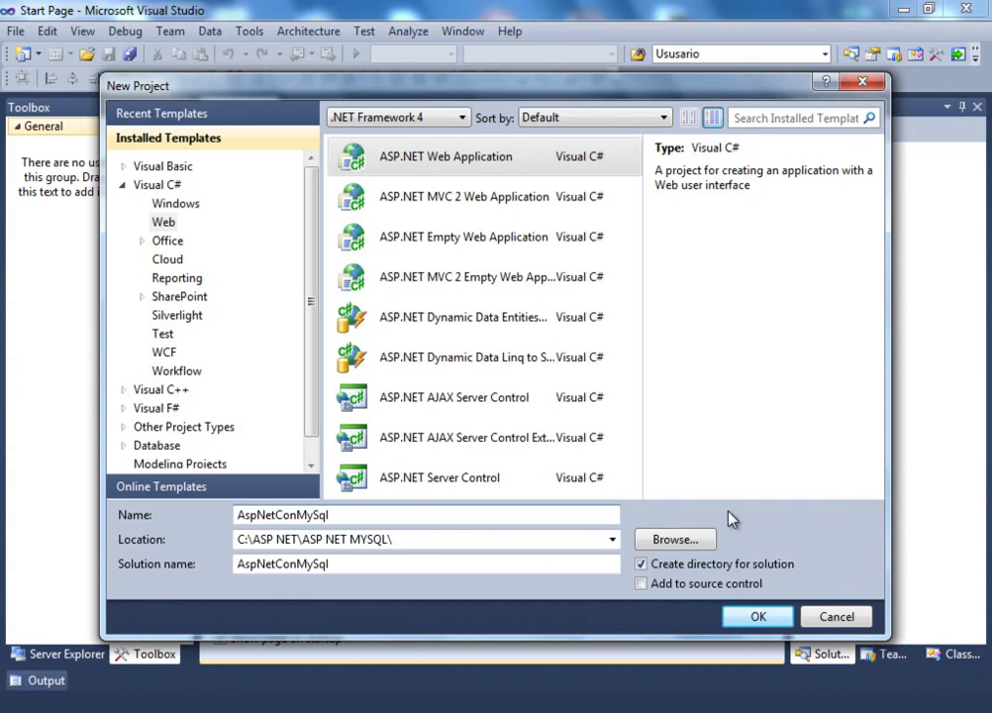
click(755, 618)
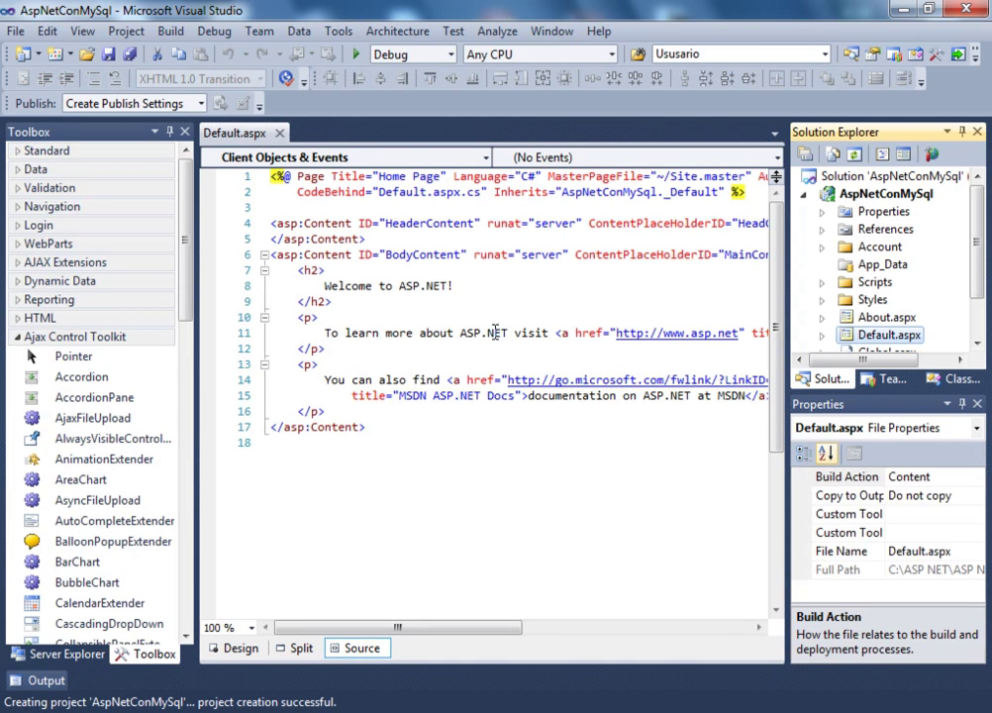
Collapse the Ajax Control Toolkit and Creación de informes groups in the Toolbox
drag(972, 223, 973, 297)
scroll(974, 297, up, 1)
click(14, 340)
click(14, 340)
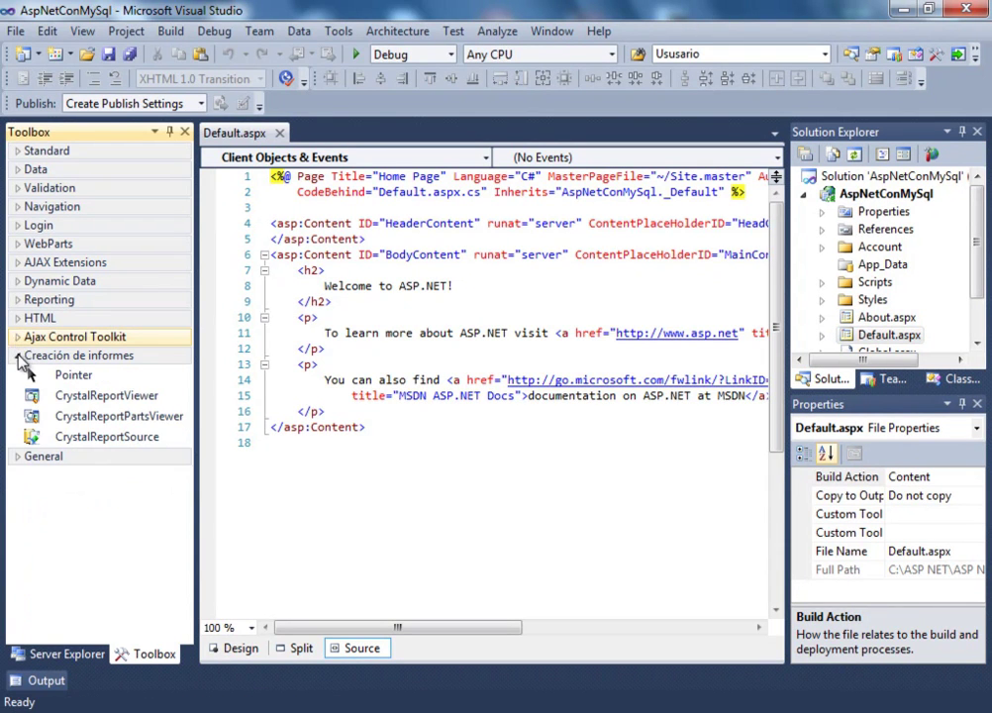
click(20, 360)
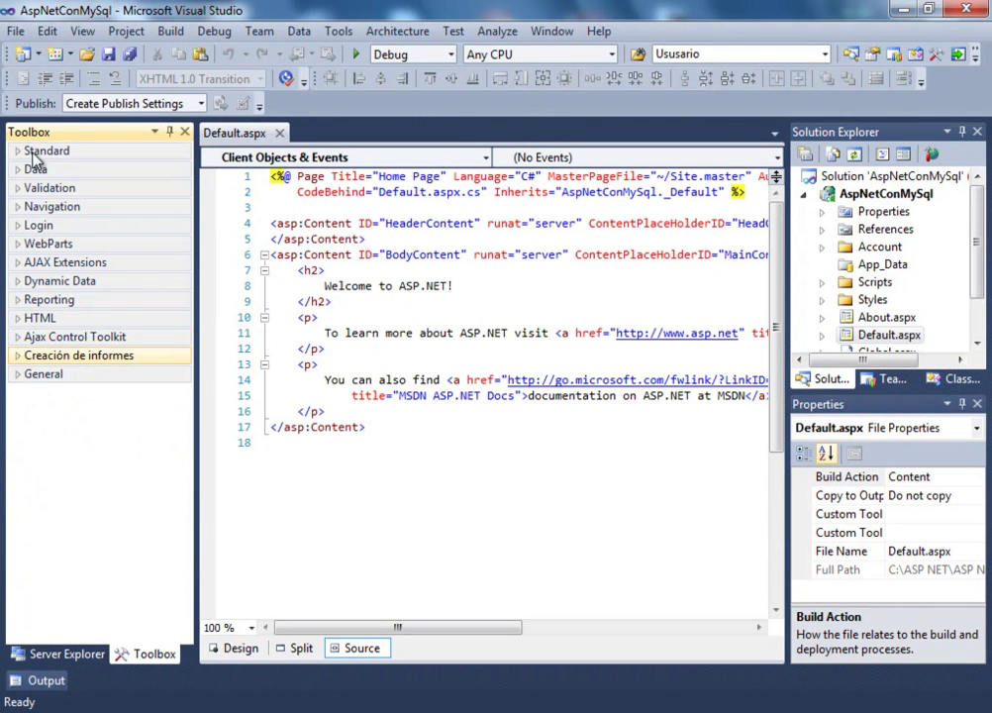
Browse Solution Explorer, selecting the Account and Scripts folders and Default.aspx
mouse_move(972, 252)
mouse_down()
mouse_move(970, 287)
mouse_move(978, 230)
mouse_up()
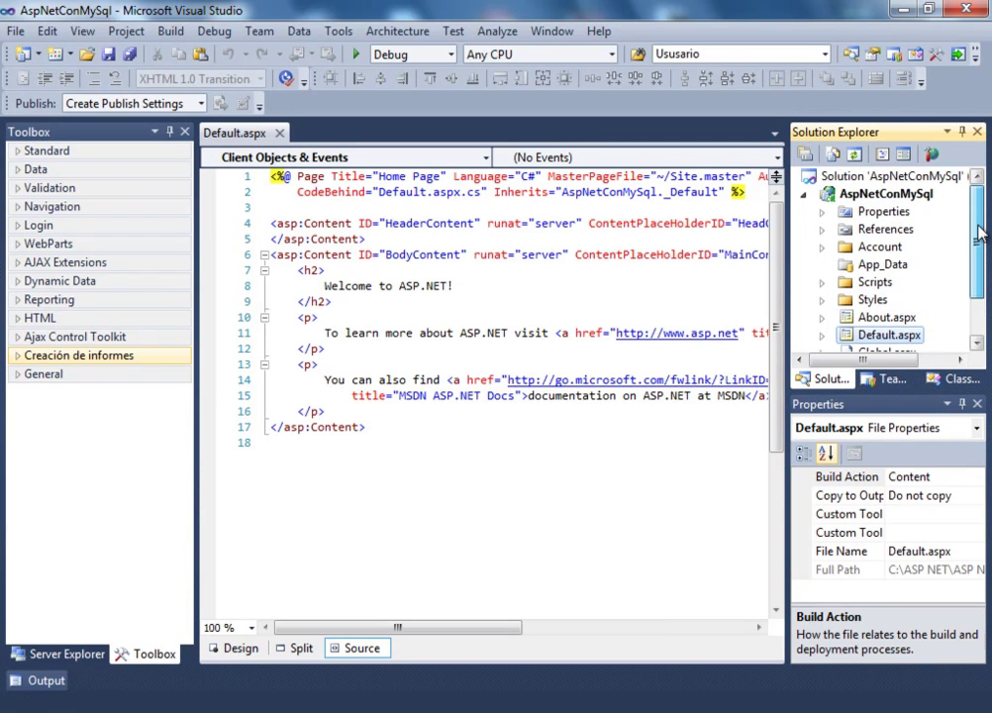
click(880, 246)
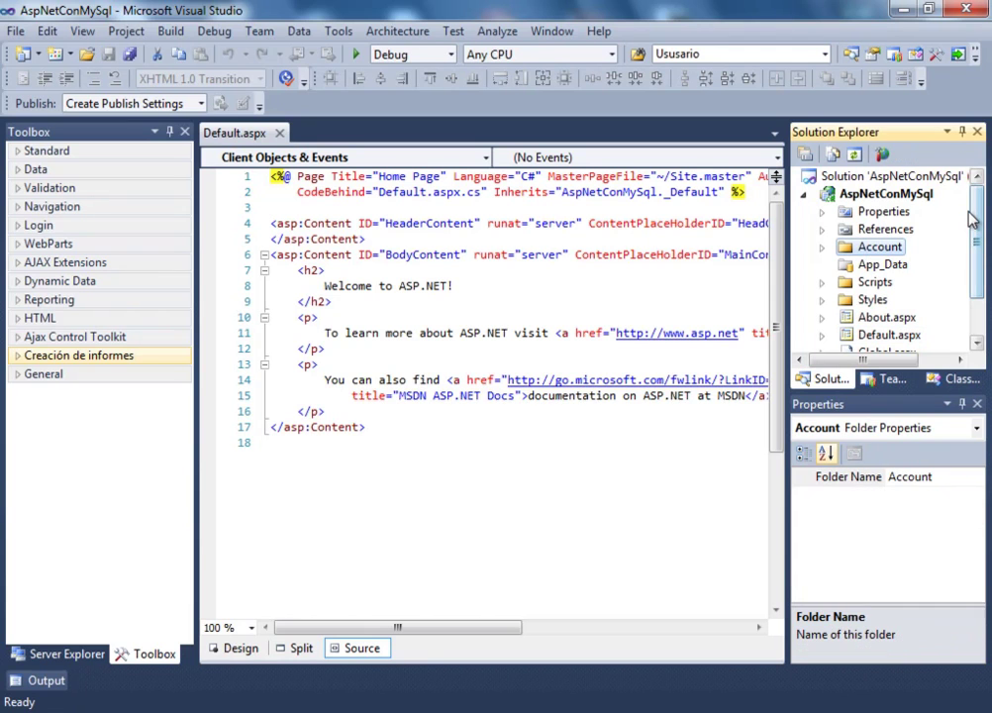
click(948, 282)
click(908, 339)
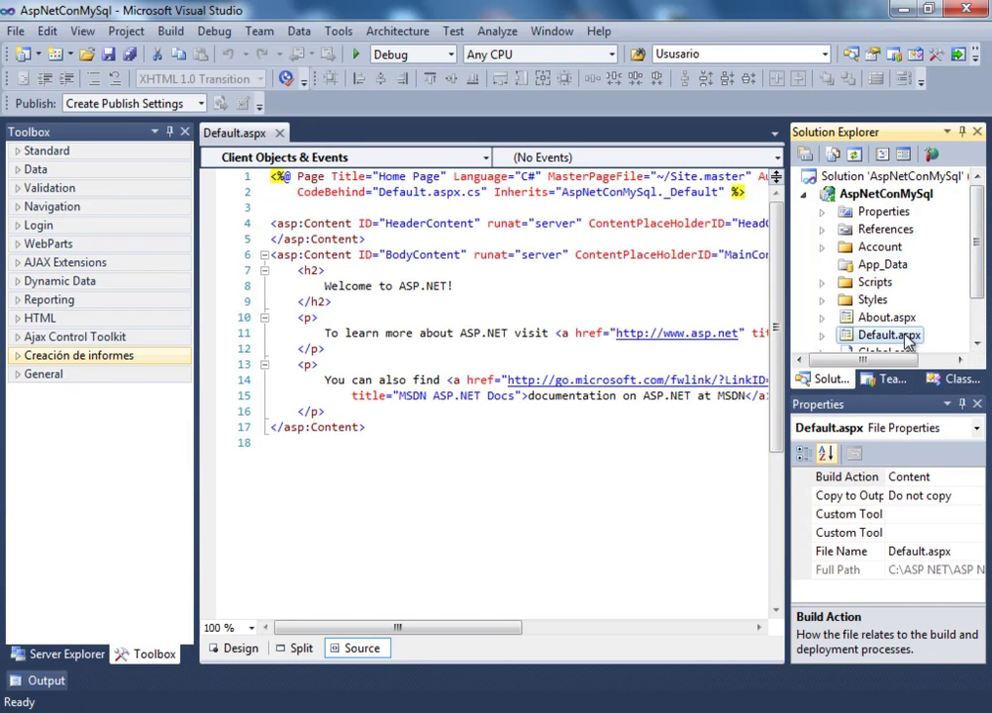
Delete the template's Default.aspx page permanently
right_click(908, 339)
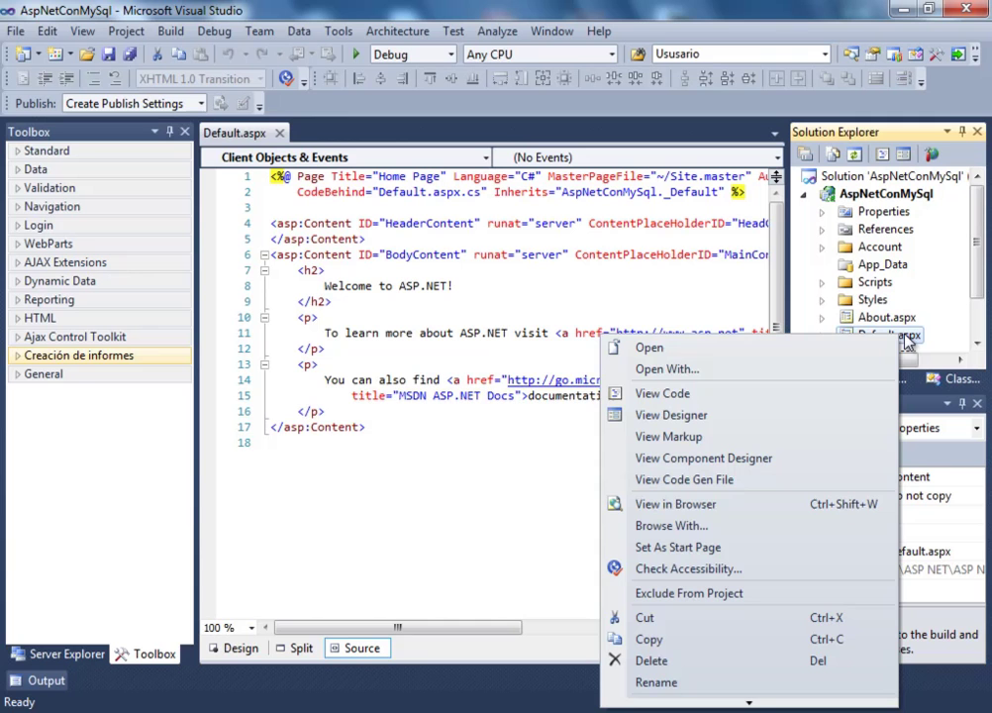
click(671, 657)
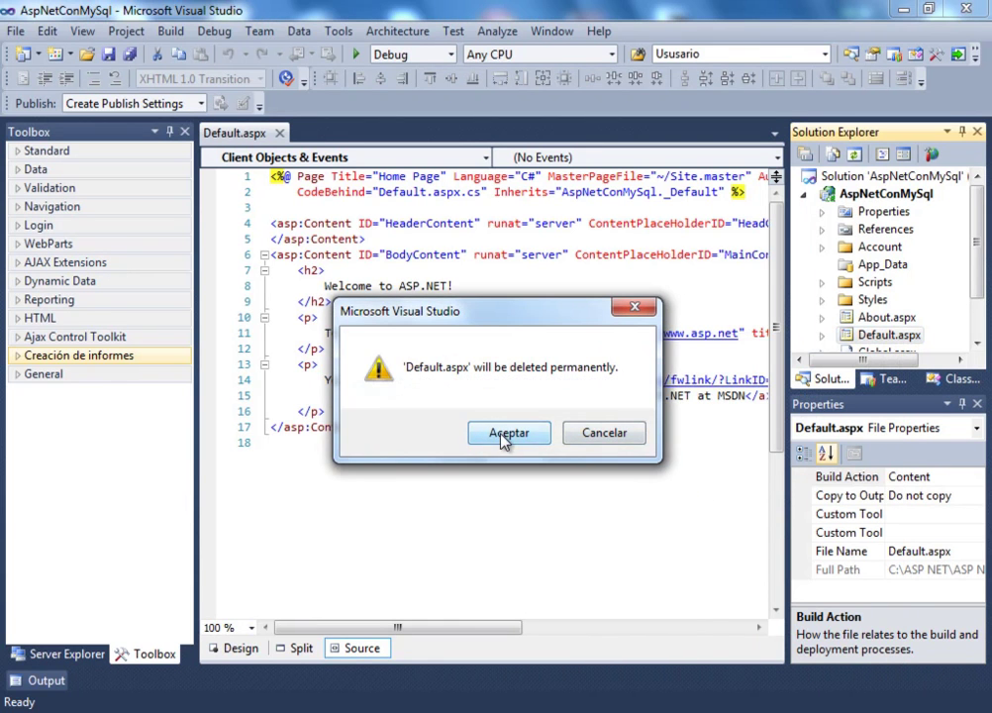
click(507, 434)
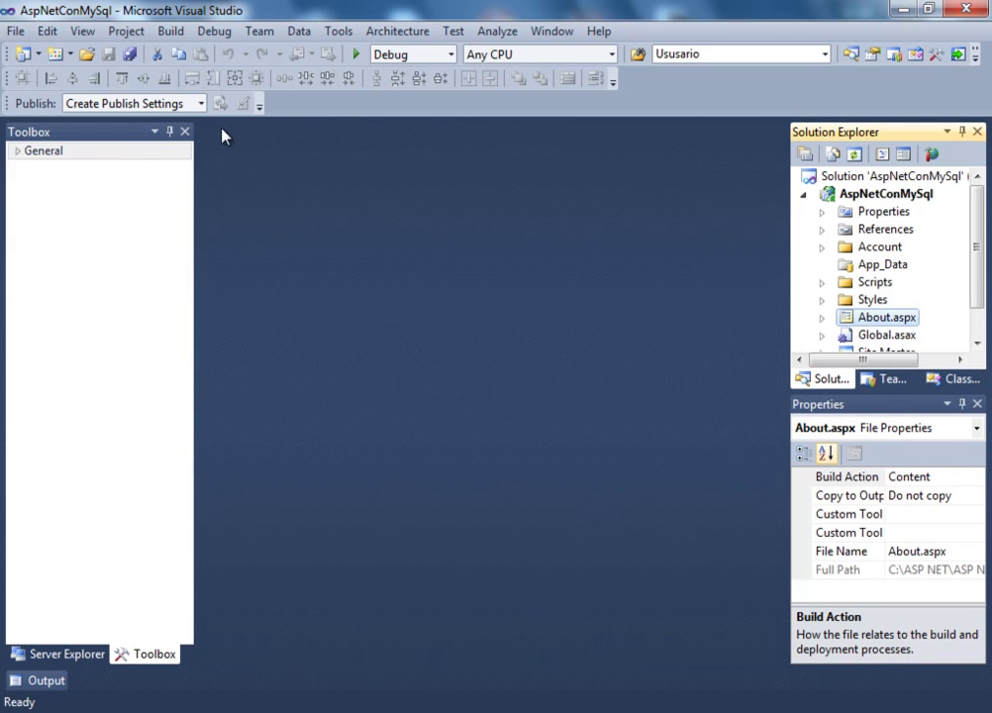
Add a new blank Web Form named Default.aspx to the project
click(15, 31)
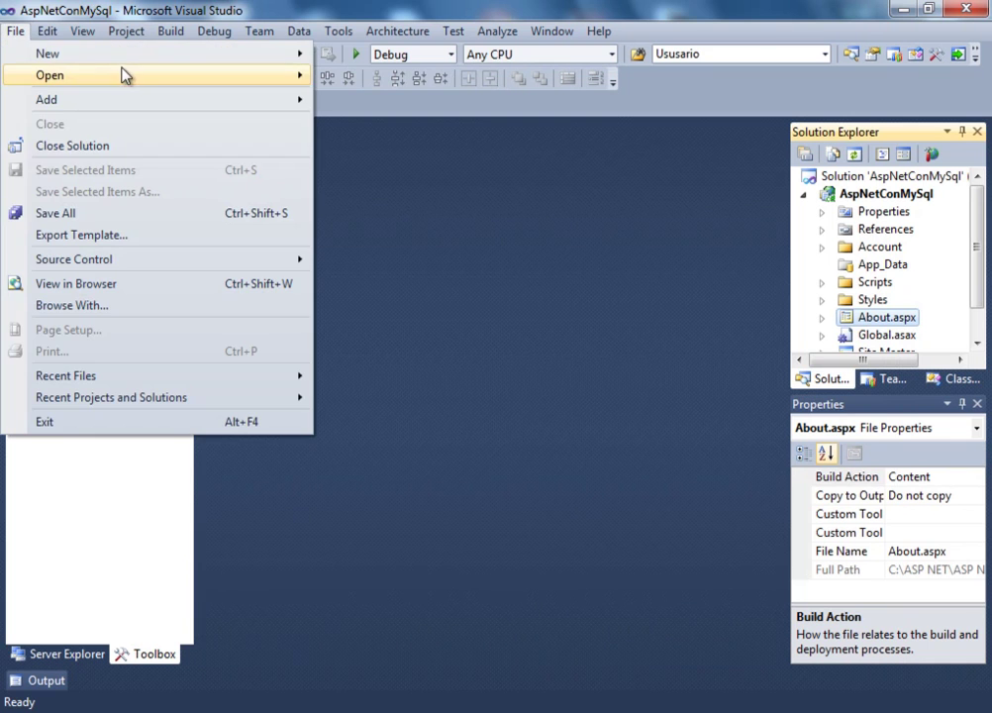
mouse_move(146, 57)
click(381, 168)
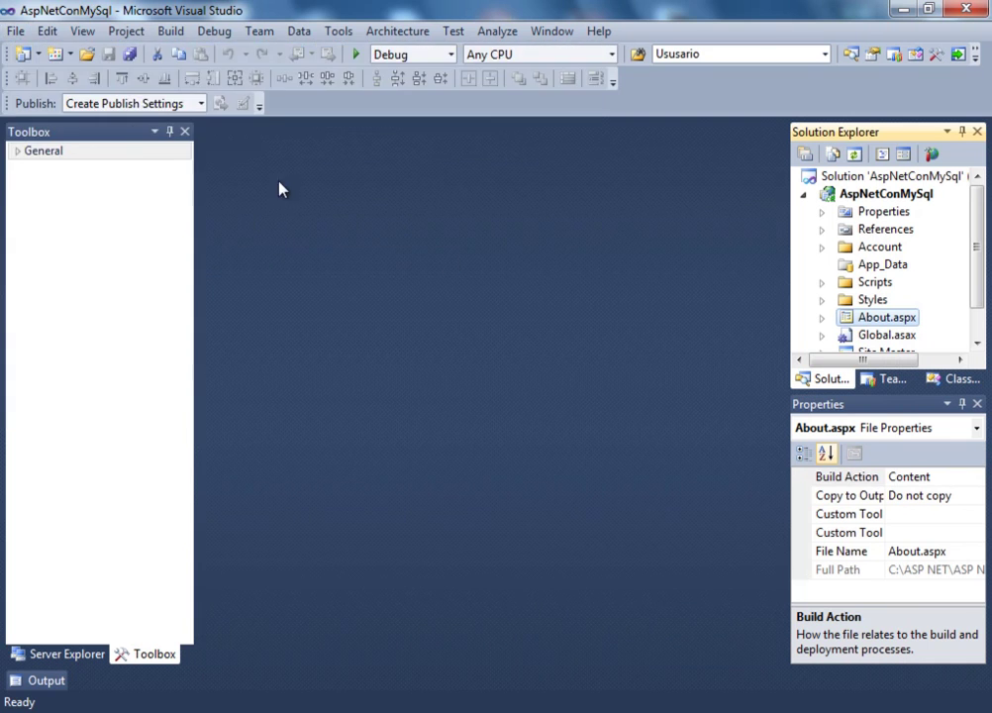
click(71, 55)
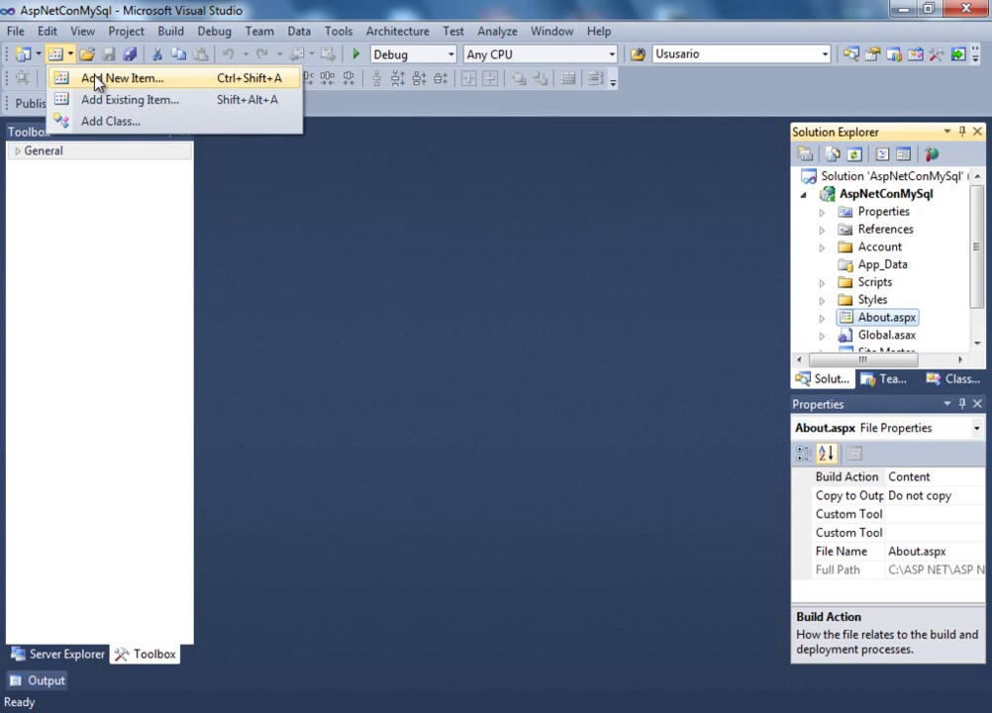
click(97, 79)
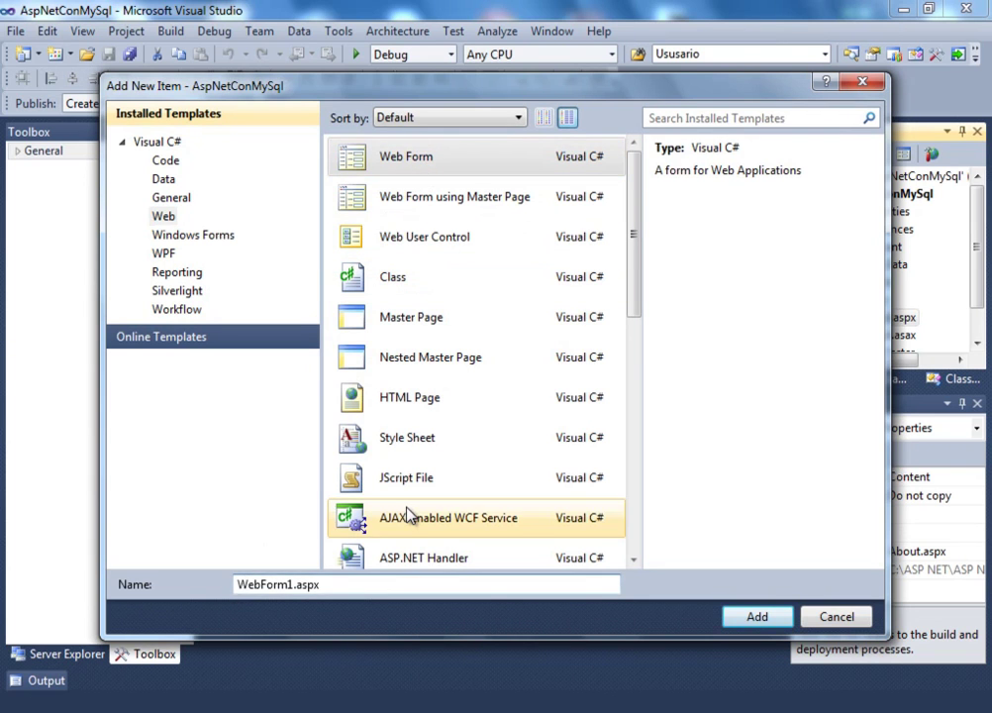
text(DF)
text(fa)
text(ult)
key(Delete)
key(Delete)
key(Delete)
key(Delete)
key(Delete)
key(Delete)
key(Delete)
key(Delete)
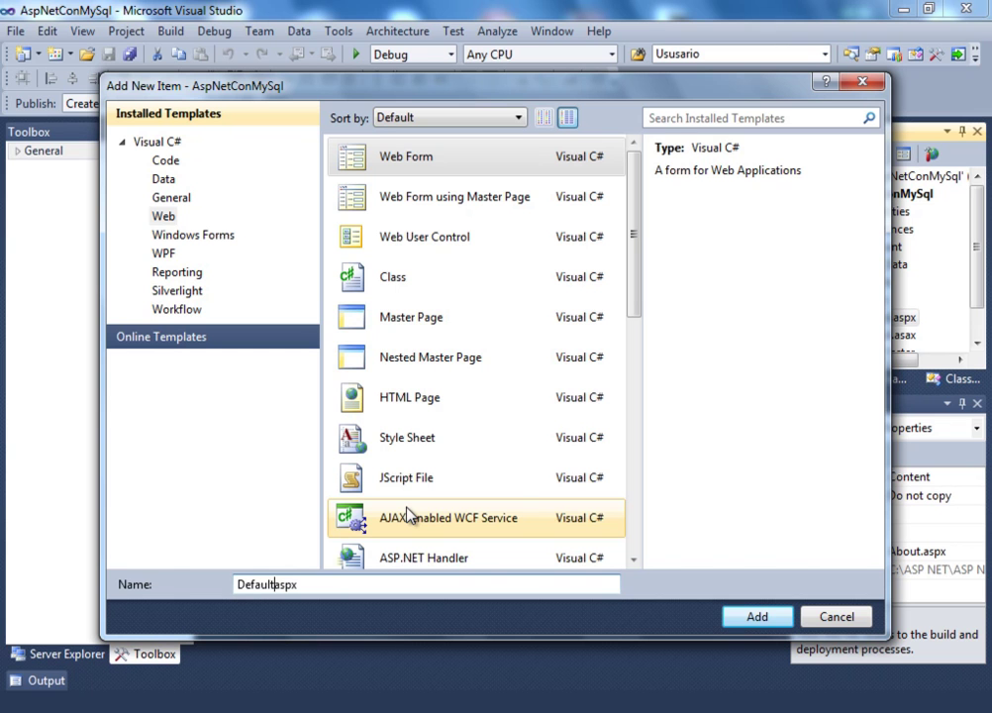
click(759, 616)
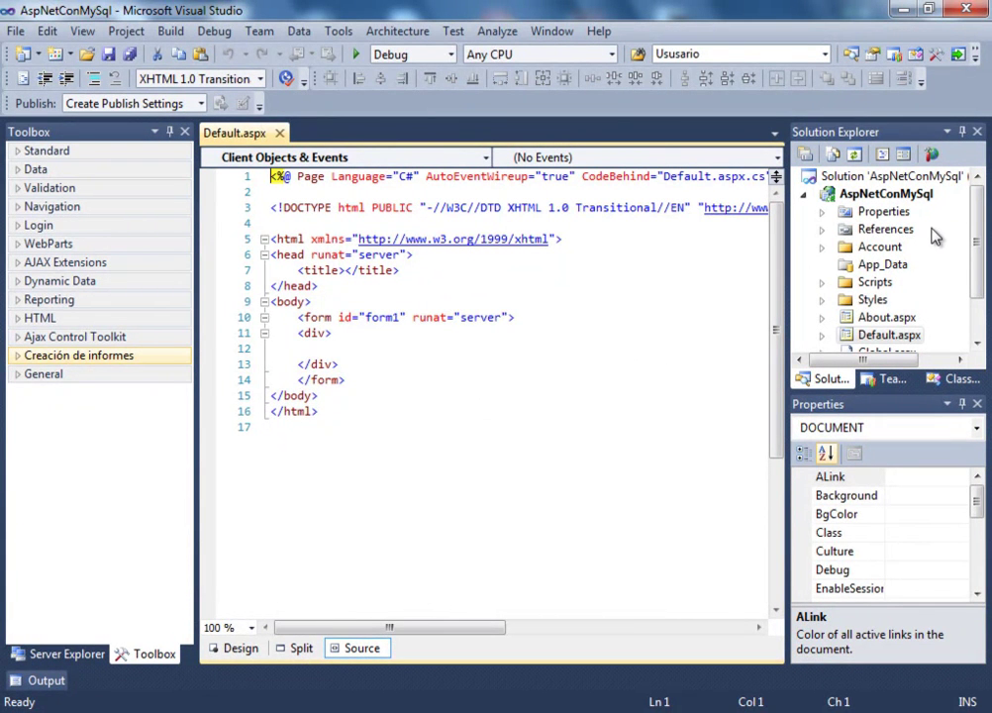
right_click(832, 232)
Pick MySql.Data from the .NET component list and add it as a reference
click(807, 247)
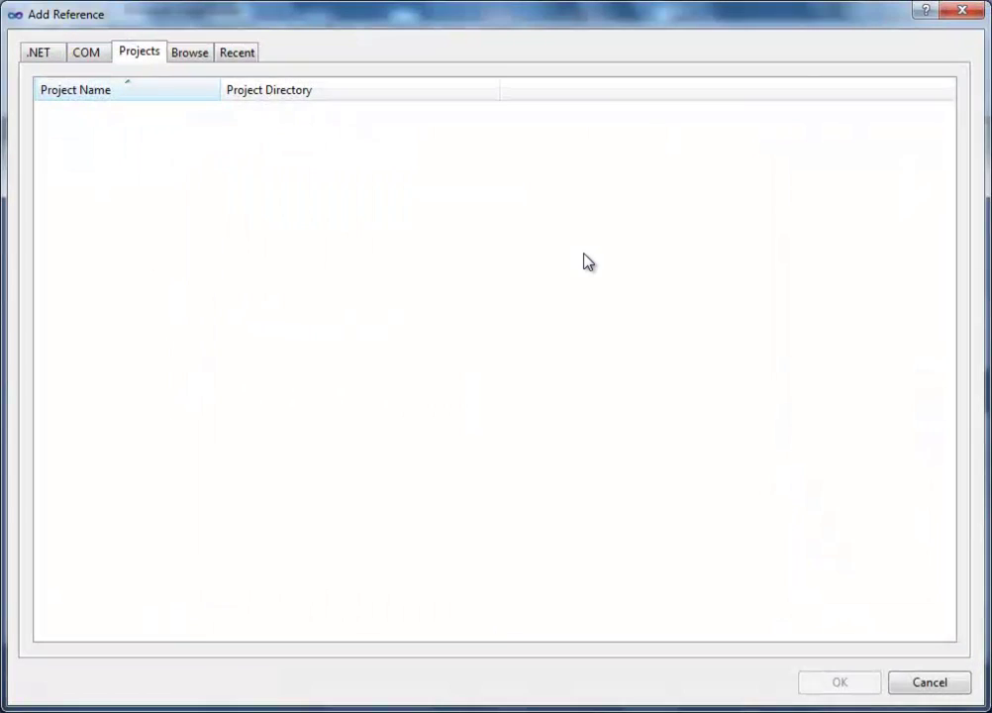
click(38, 56)
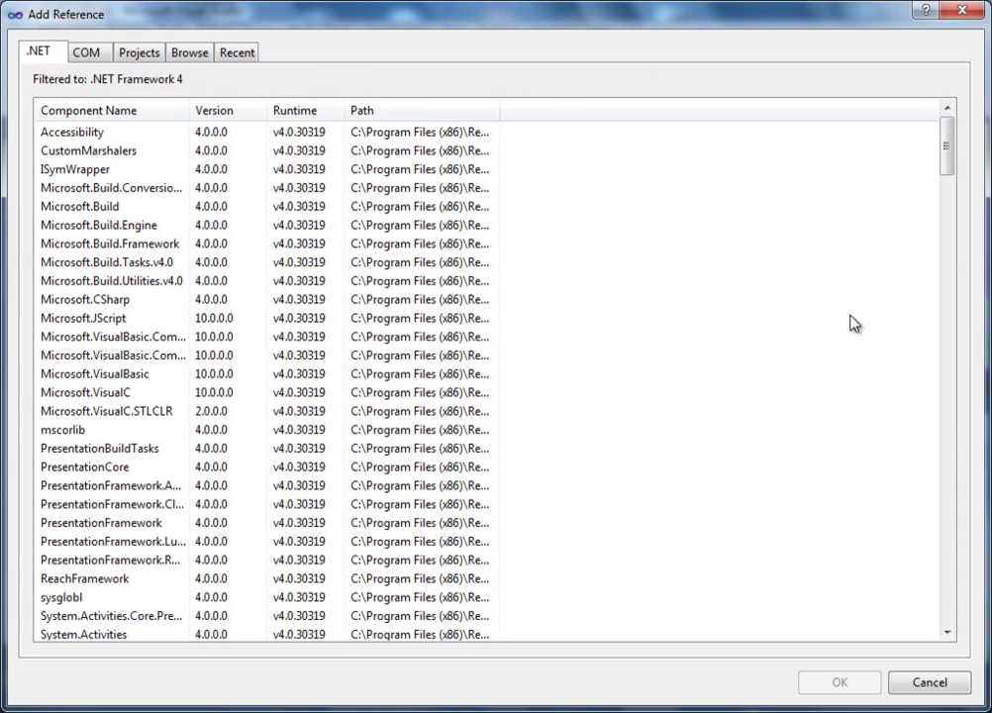
drag(948, 141, 952, 626)
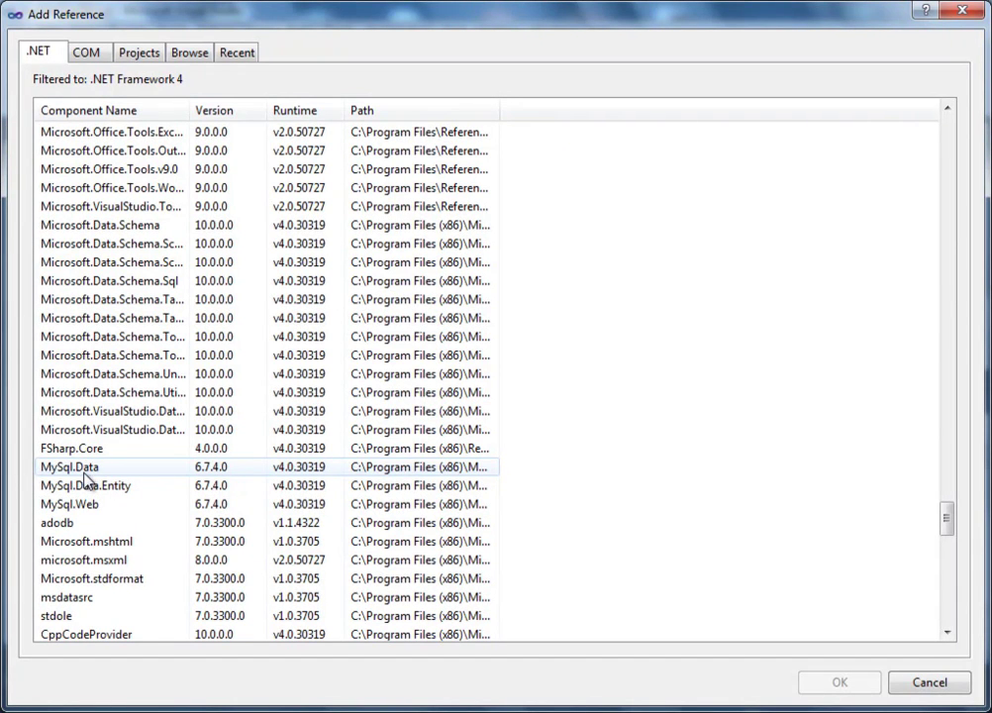
click(85, 476)
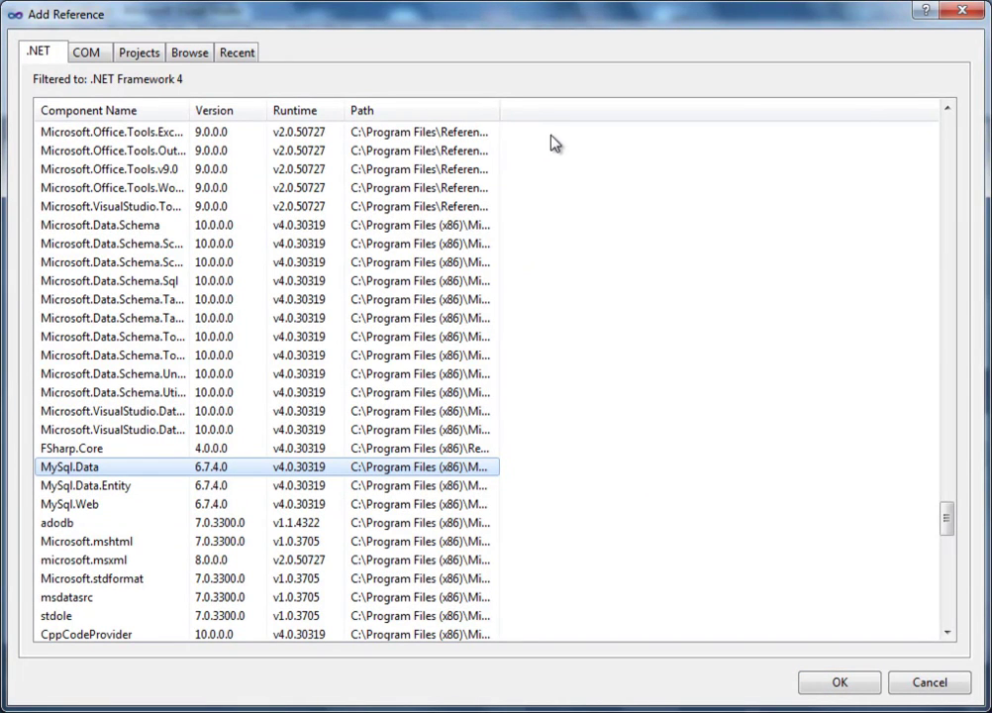
drag(500, 110, 504, 170)
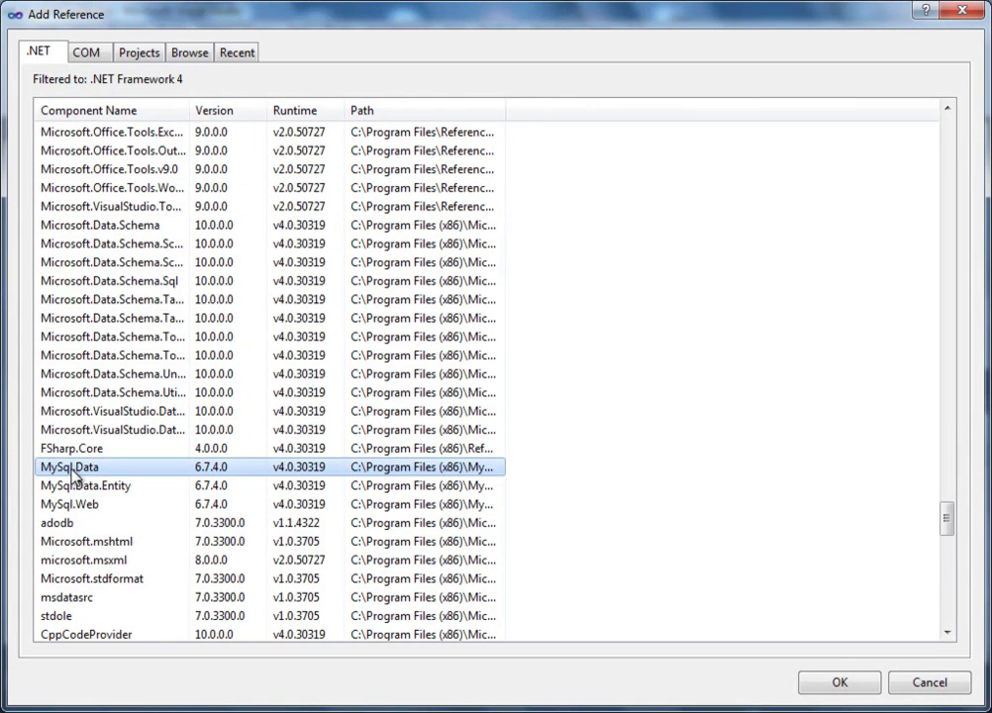
click(833, 685)
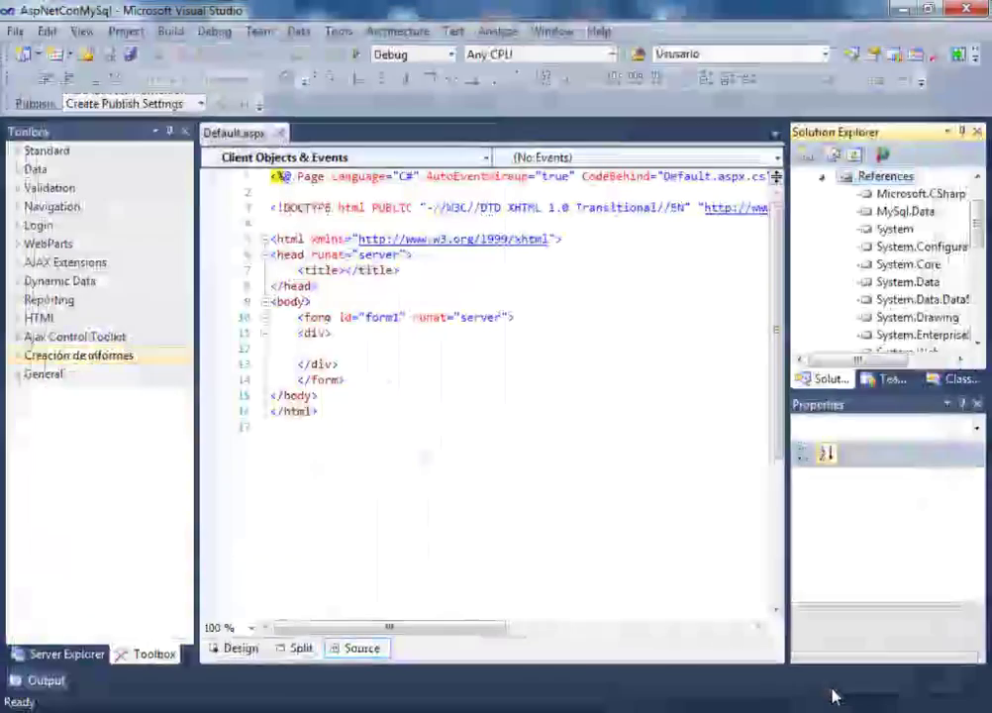
Check the MySql.Data entry under References, collapse References, and select the empty div in Default.aspx
click(904, 212)
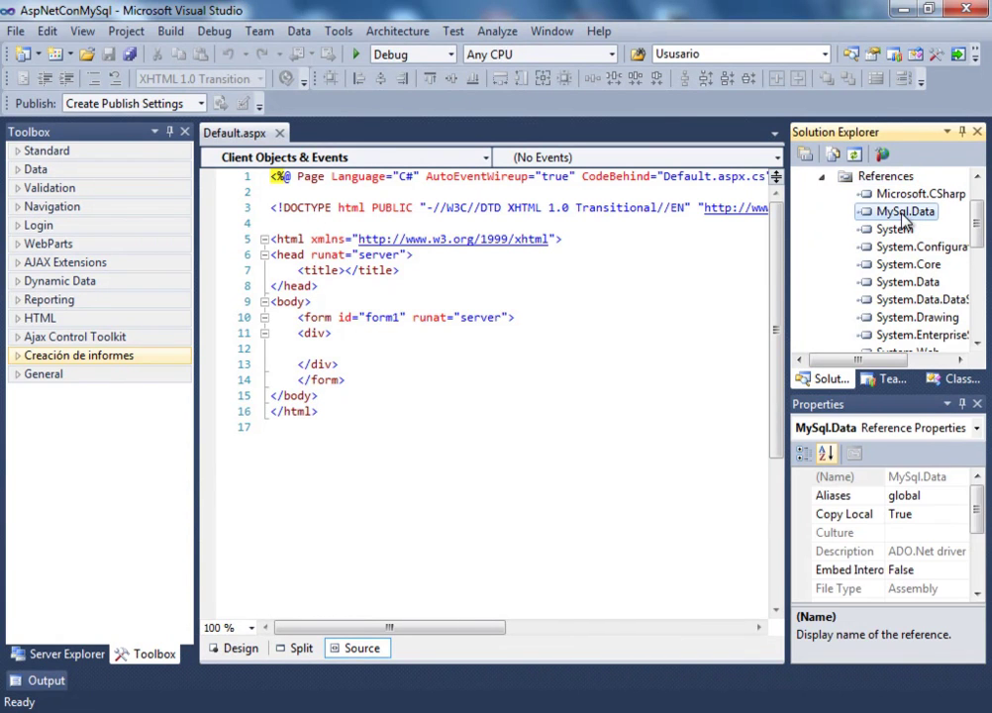
click(822, 177)
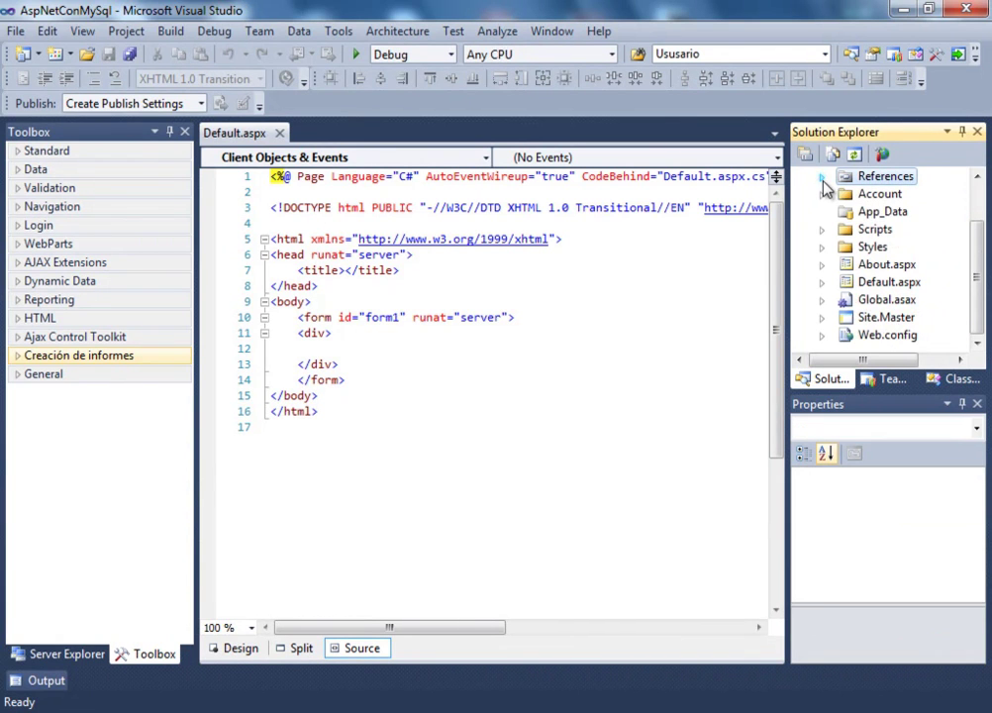
scroll(979, 281, up, 1)
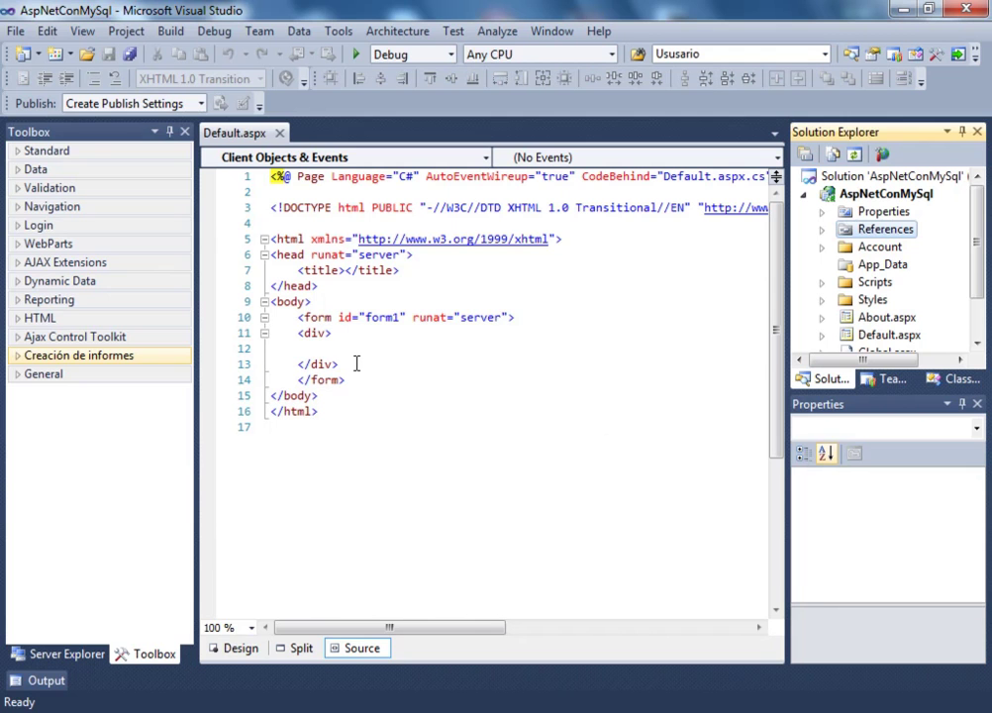
drag(355, 363, 255, 335)
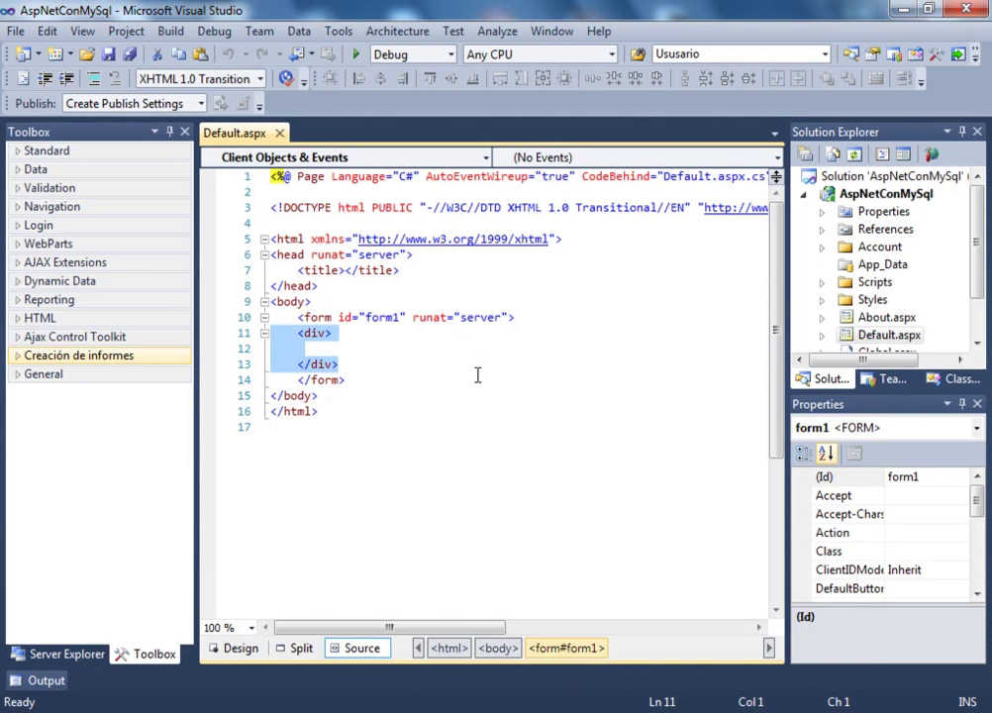
Replace the empty div with <table cellspacing="0" cellpadding="0" width="50%">
key(Delete)
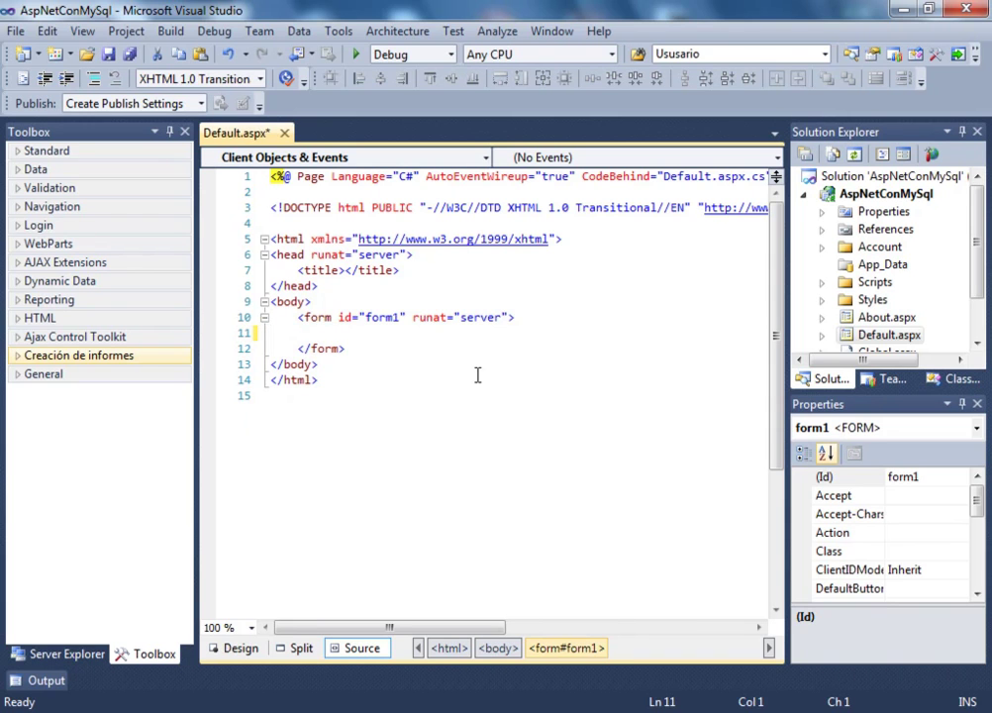
key(Tab)
key(Tab)
text(<ta)
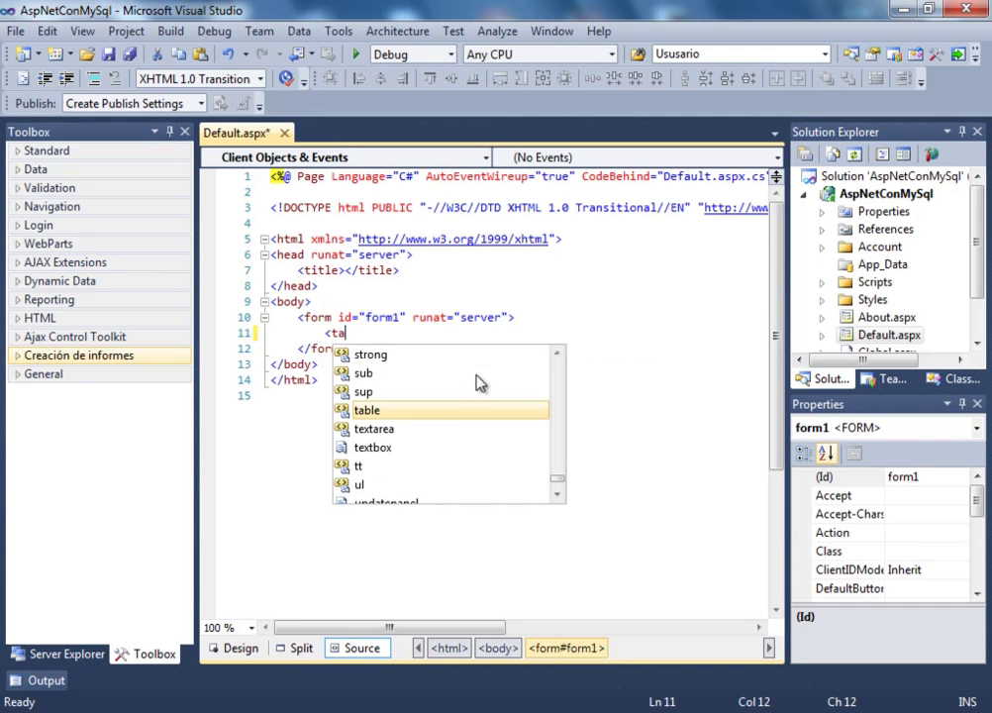
key(Tab)
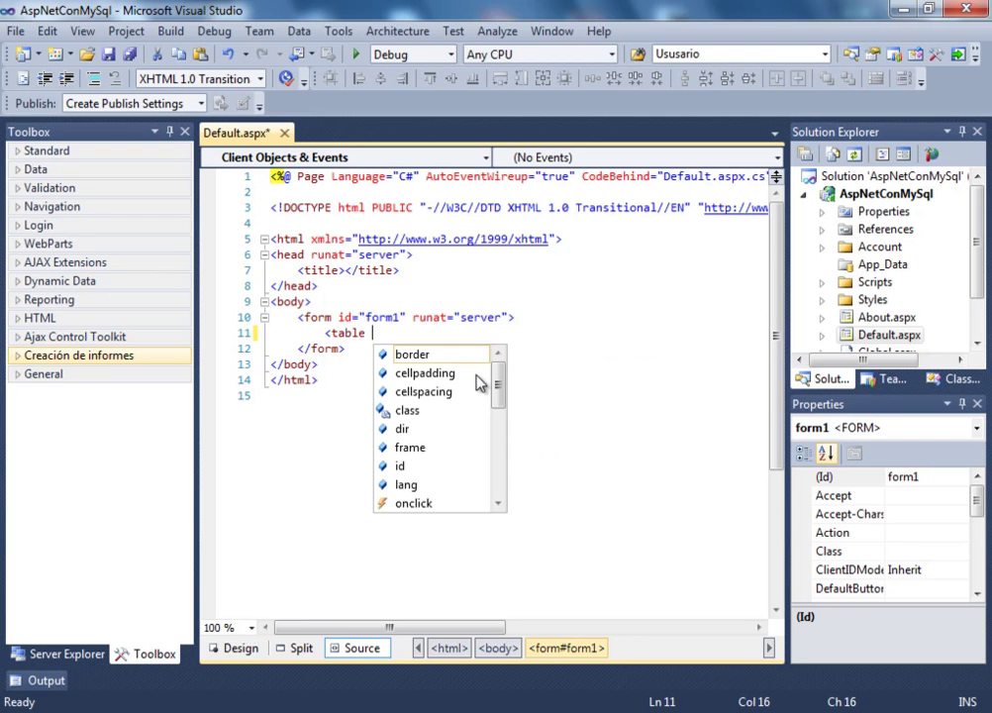
key(Down)
key(Down)
key(Down)
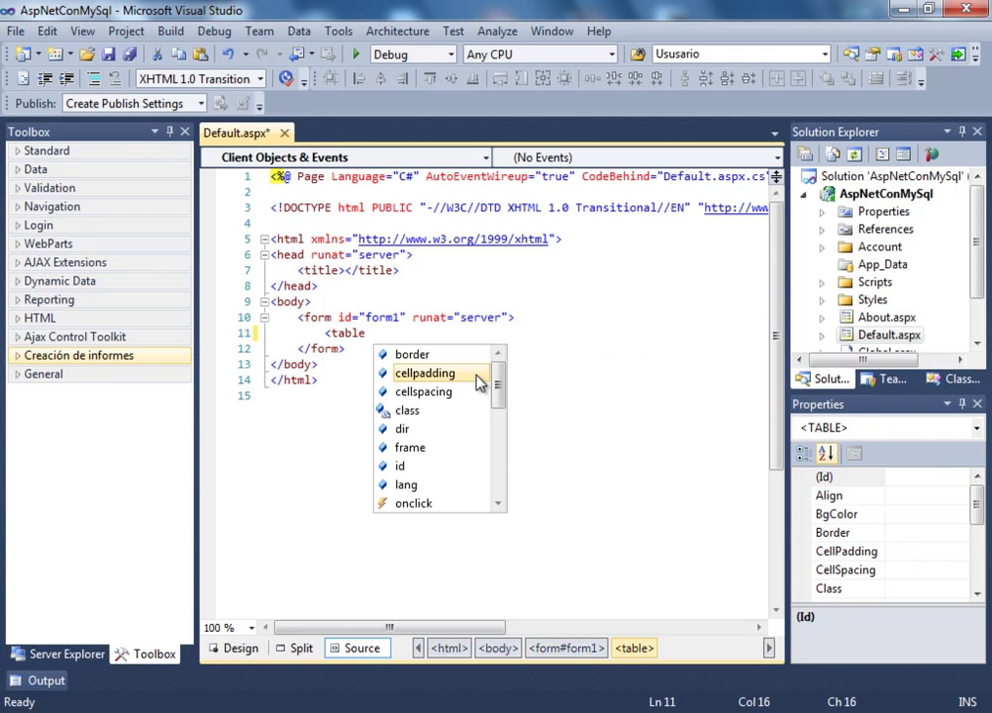
key(Tab)
text(=)
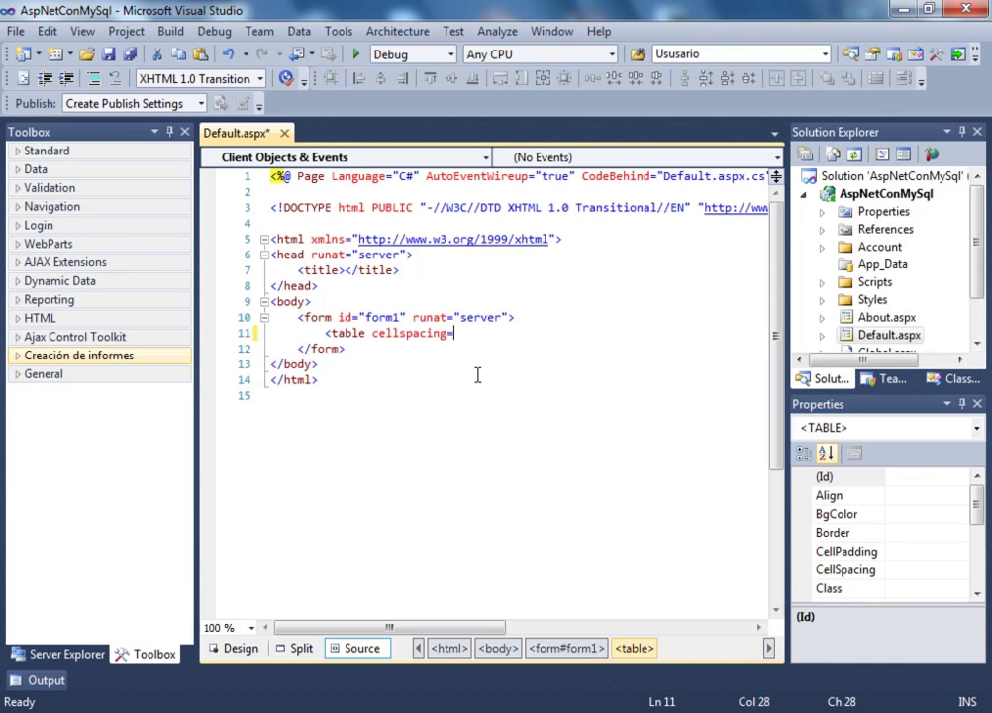
text("0")
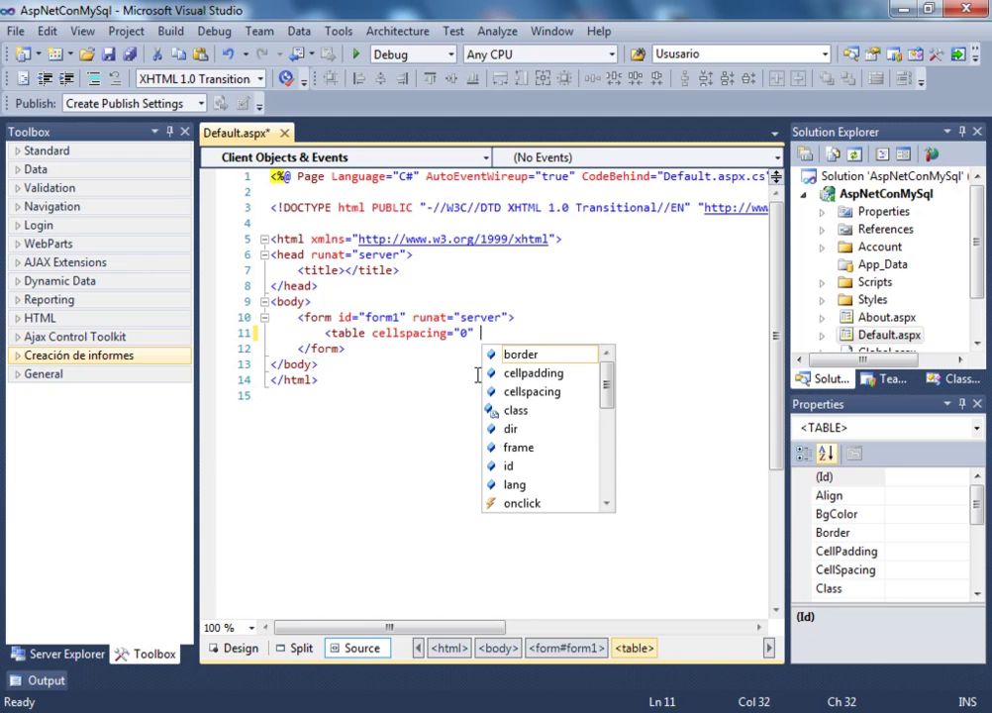
key(Down)
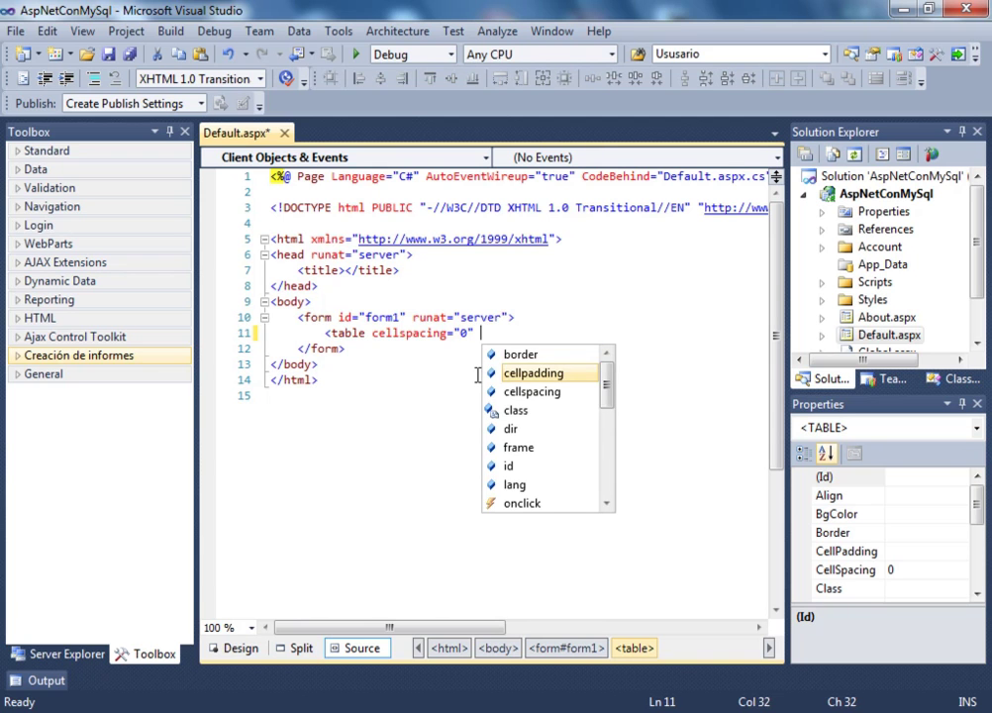
key(Tab)
text(=)
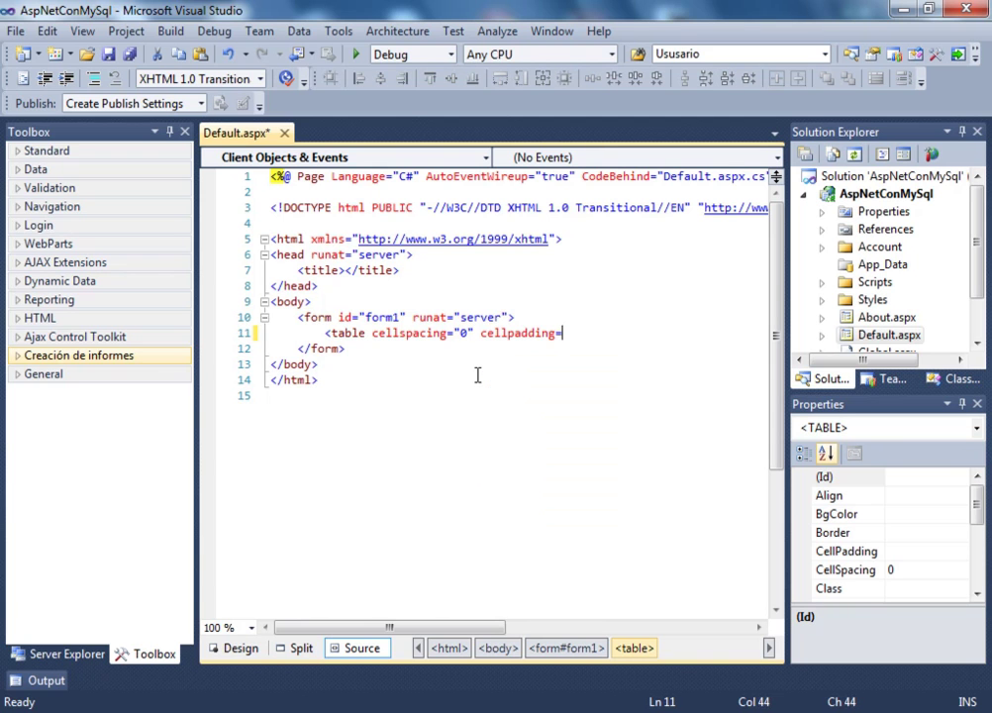
text("0")
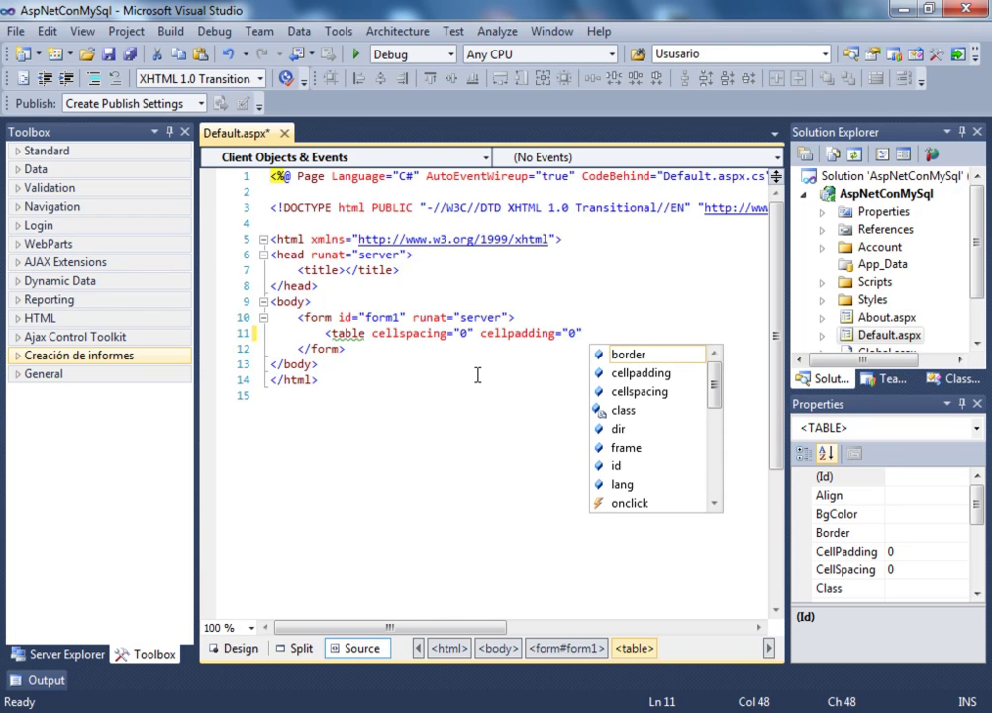
text( width="50)
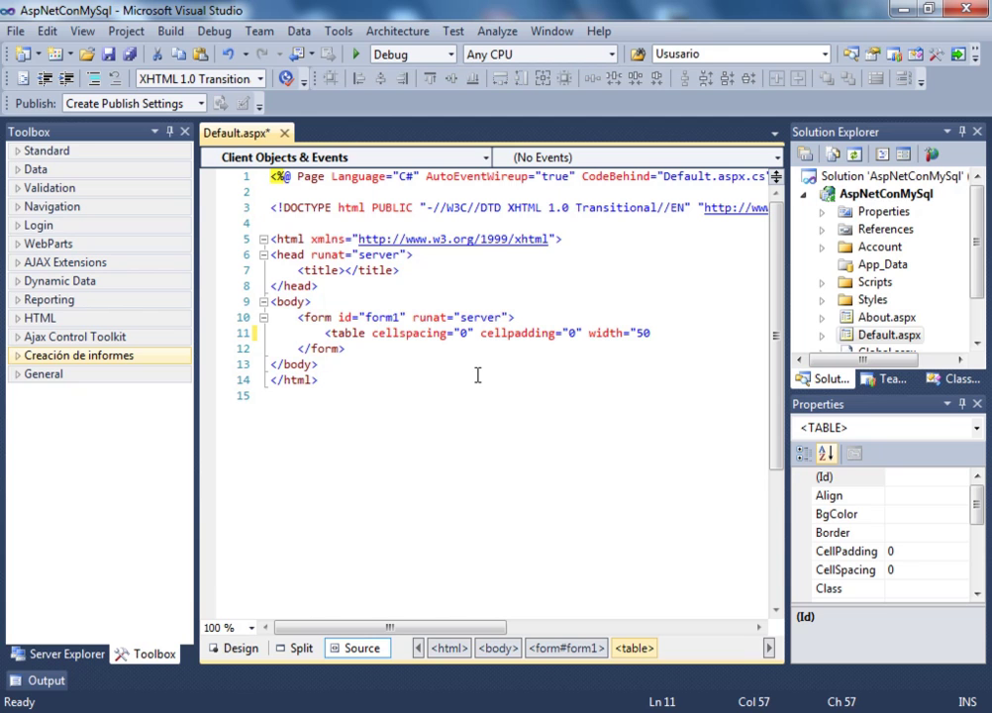
text($)
key(BackSpace)
text(%">)
Add a <tr> row inside the table and begin a <td> cell in it
key(Return)
key(Return)
key(Up)
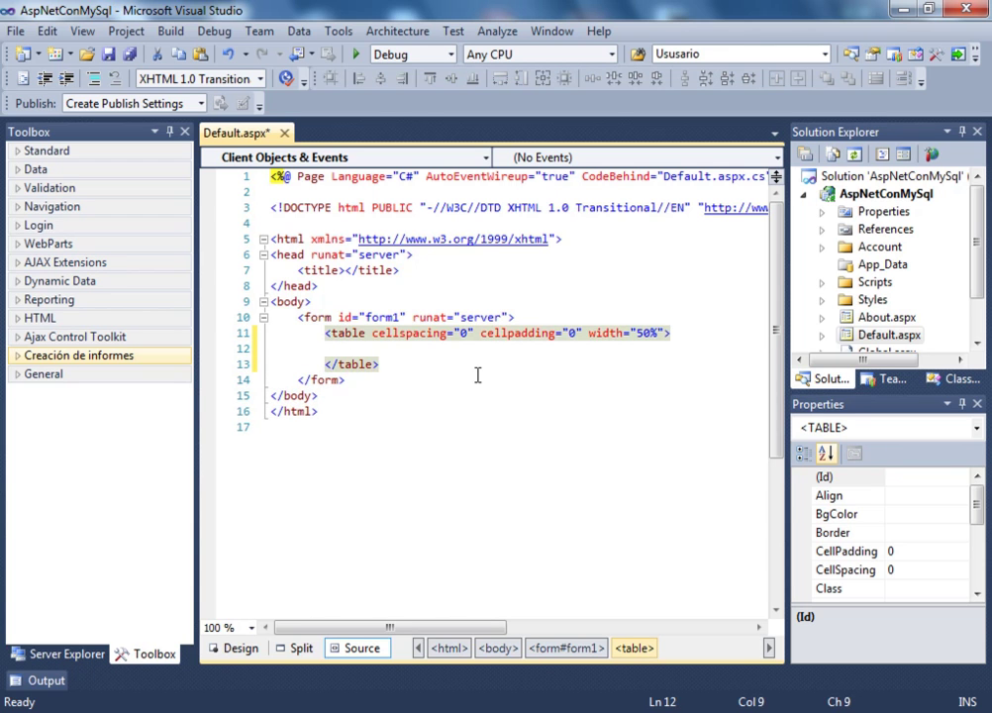
key(Tab)
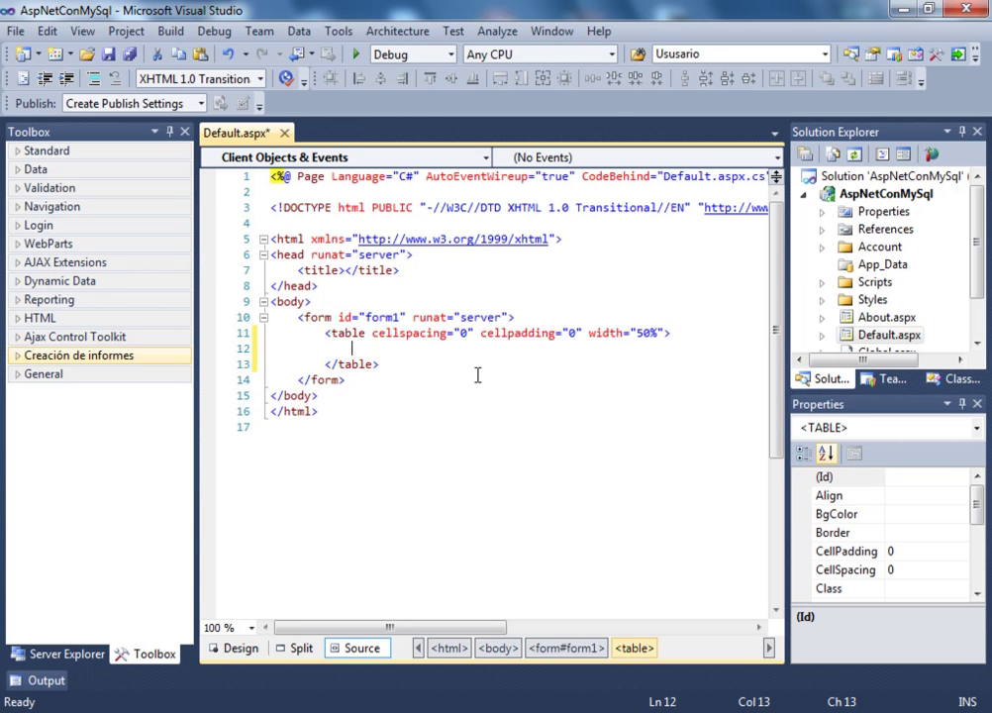
text(<t)
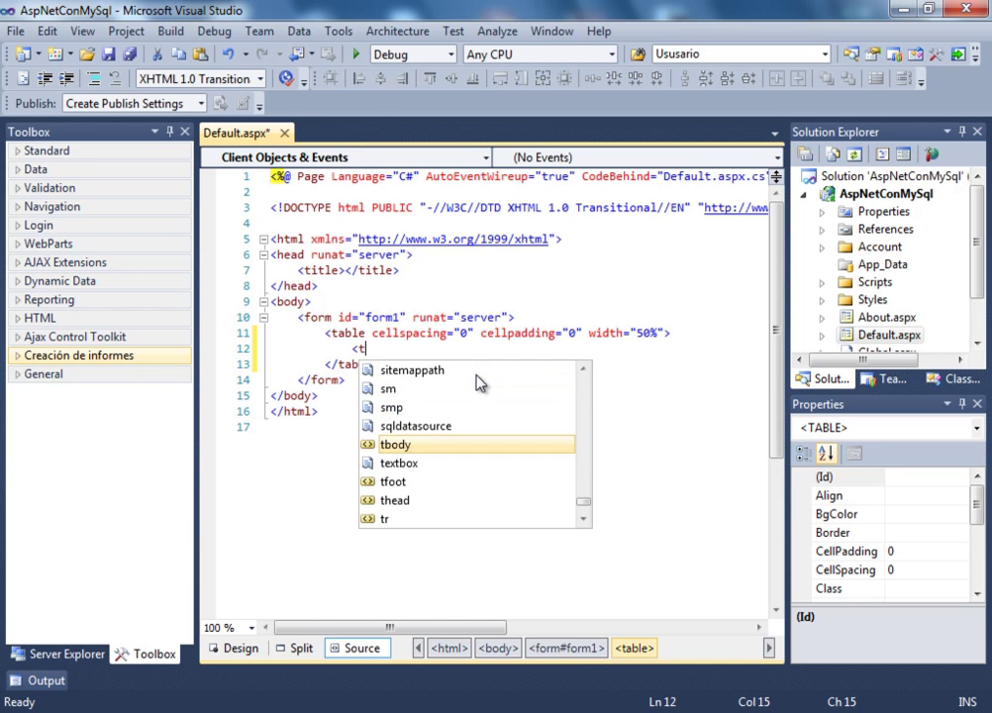
text(r></tr>)
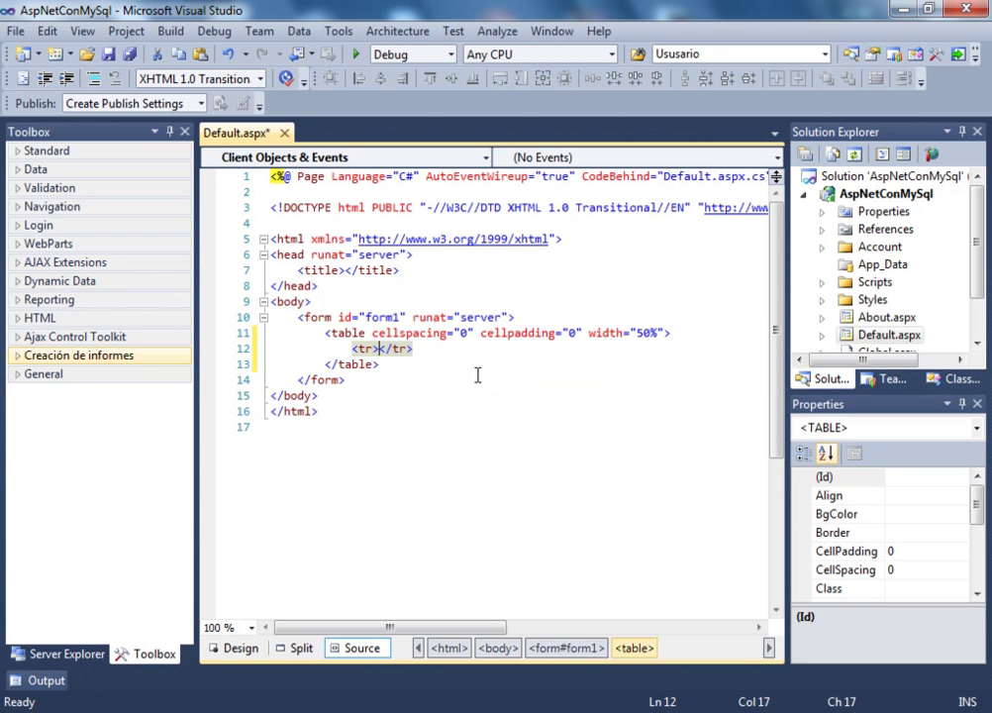
key(Return)
key(Return)
key(Up)
key(Tab)
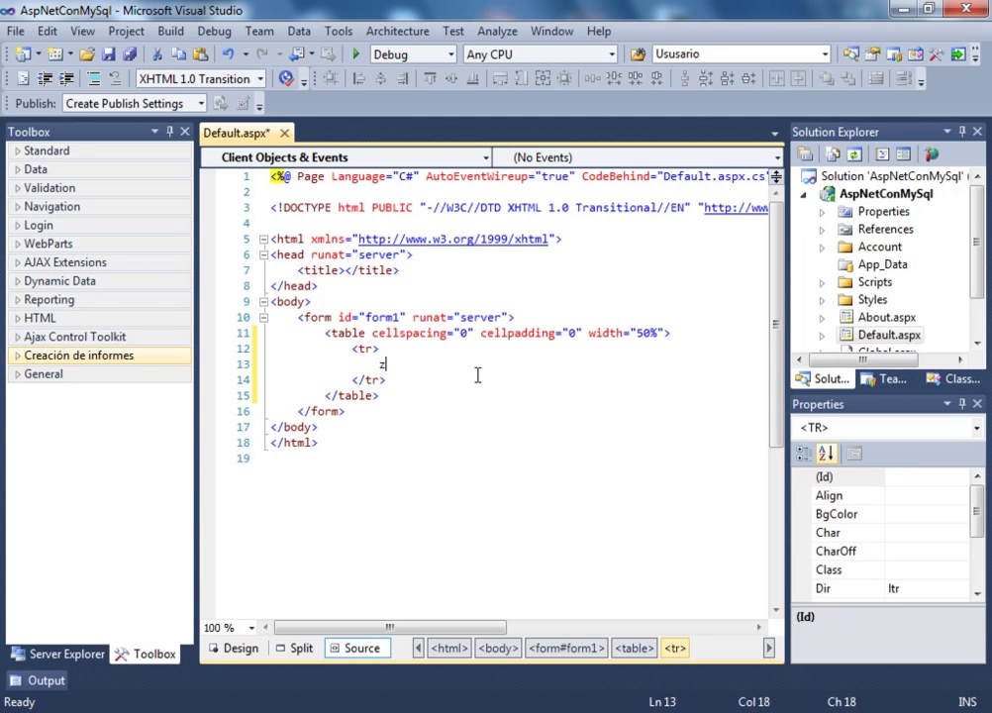
key(BackSpace)
text(<td)
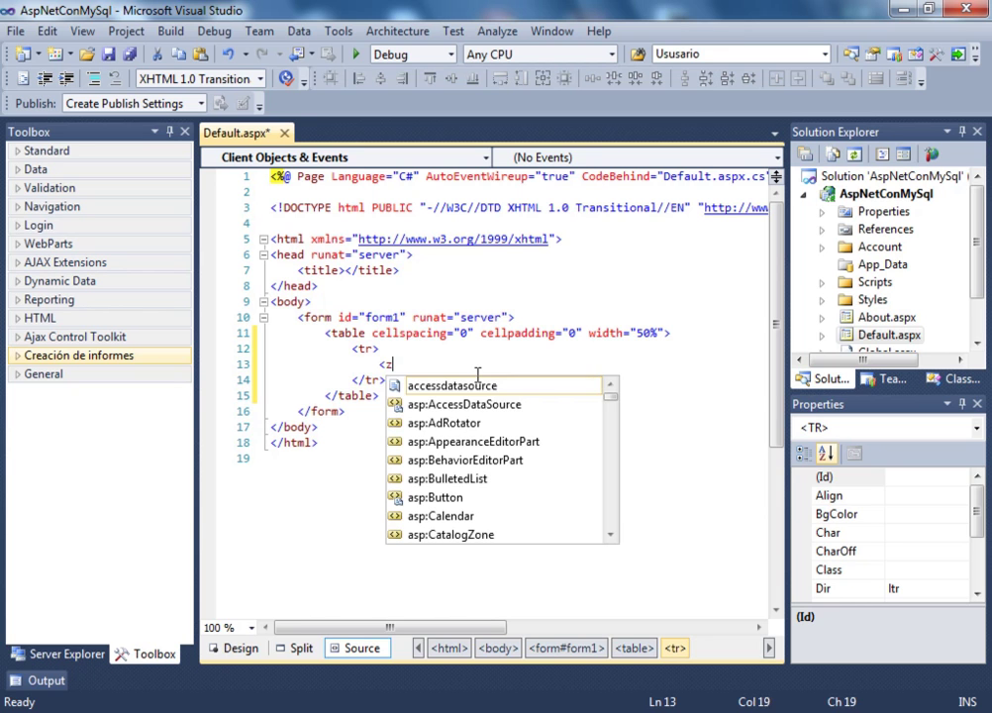